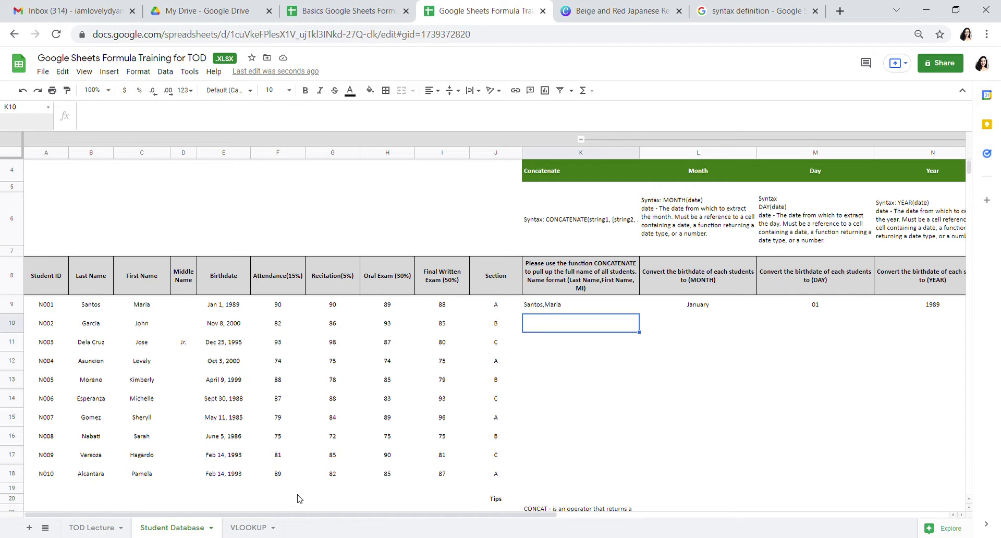
# Look over the Student ID, Last Name, First Name and Middle Name columns.
pyautogui.click(592, 392)
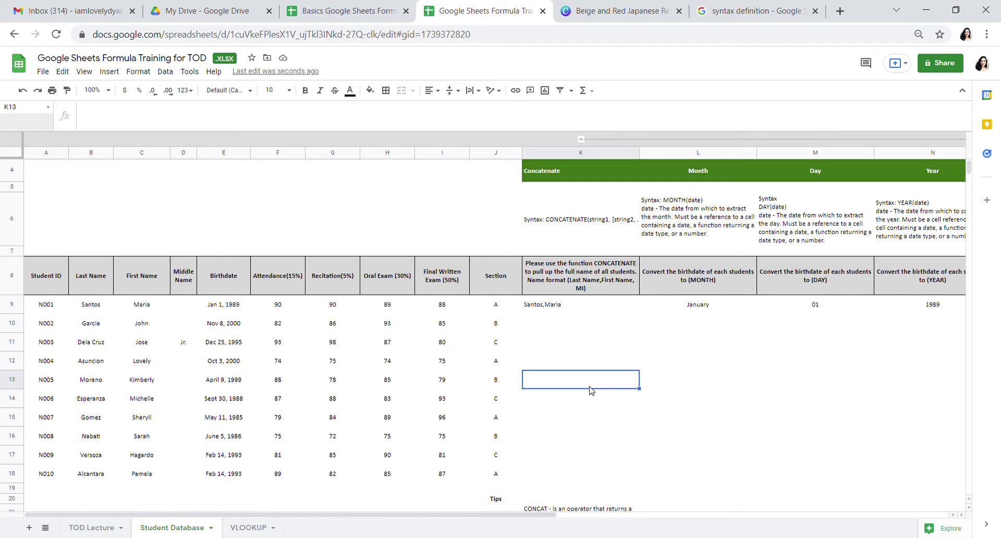
pyautogui.click(47, 280)
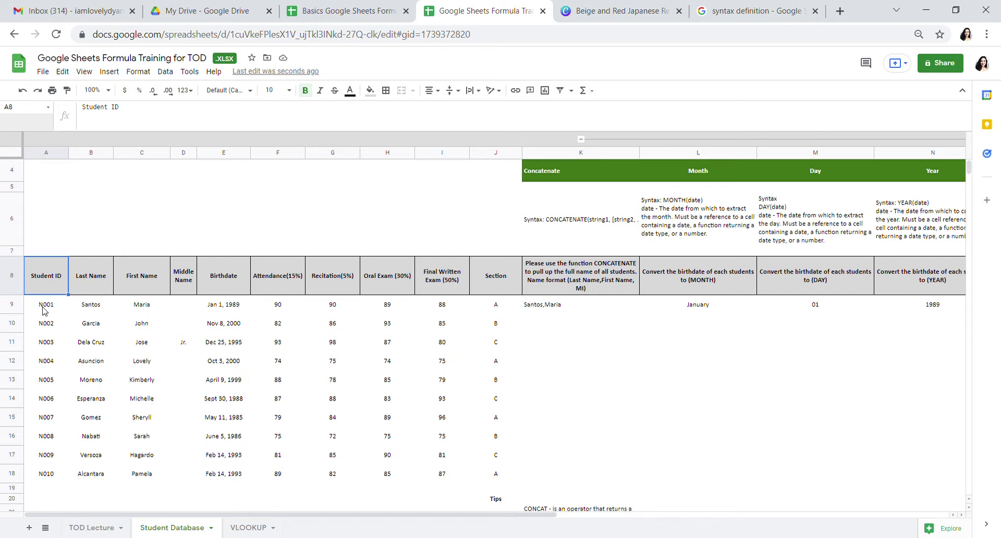
pyautogui.moveTo(46, 305); pyautogui.dragTo(54, 474)
pyautogui.click(95, 399)
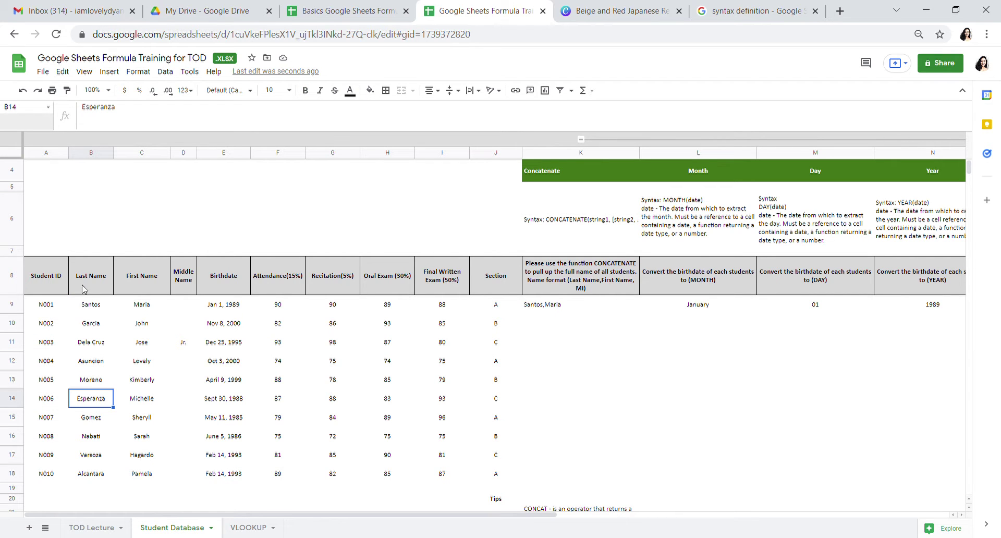
pyautogui.click(54, 290)
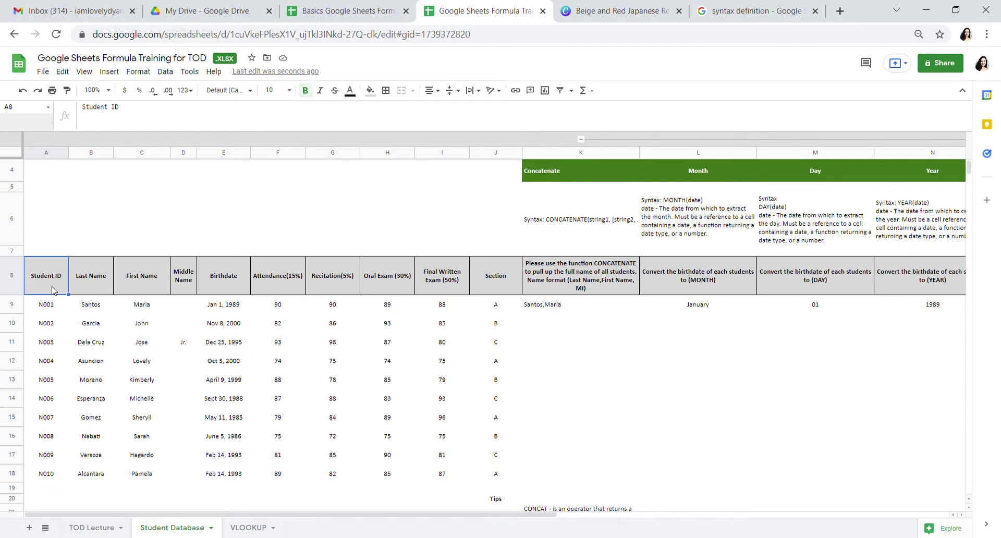
pyautogui.click(103, 288)
pyautogui.click(149, 286)
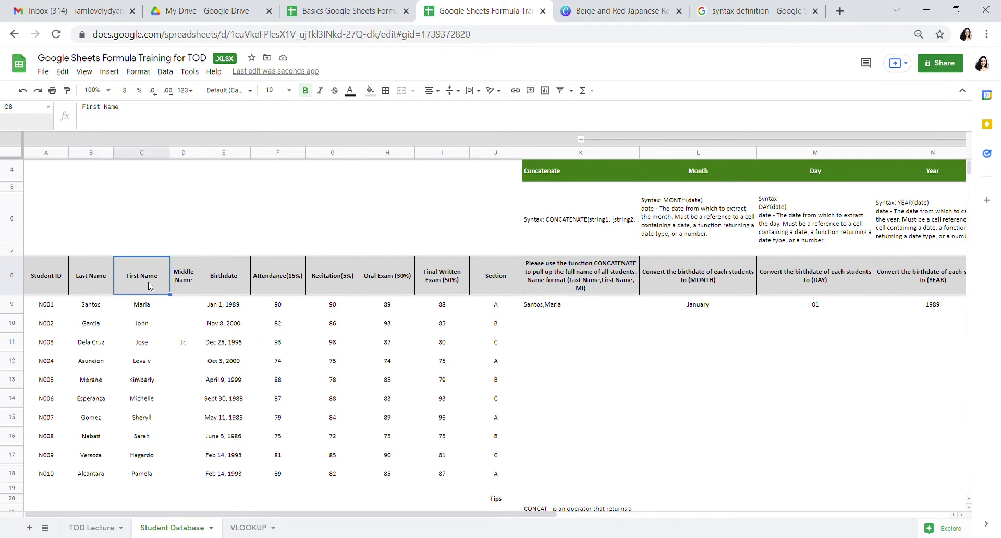
pyautogui.click(189, 283)
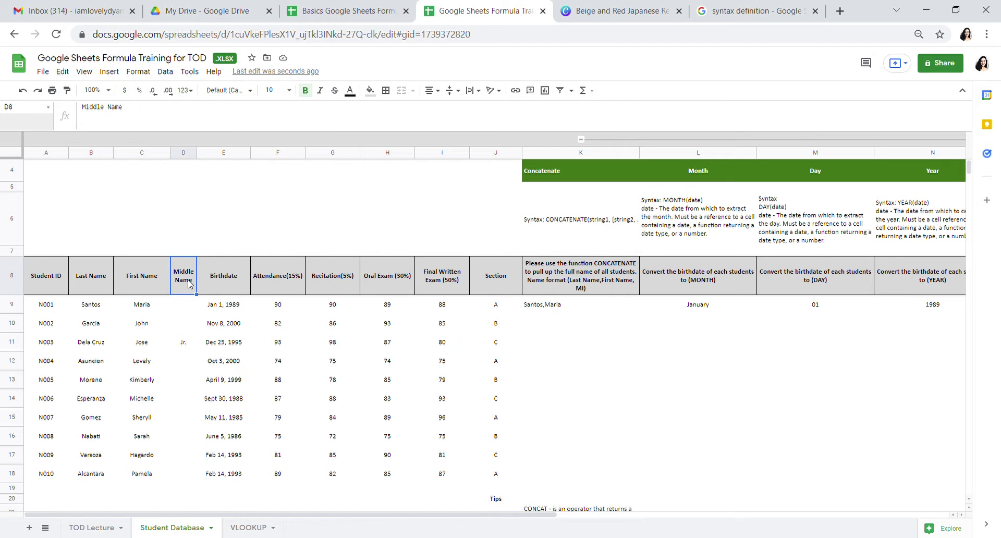
# Clear 'Jr.' from Middle Name cell D11 and move on to the Birthdate and Attendance columns.
pyautogui.click(183, 345)
pyautogui.press('Delete')
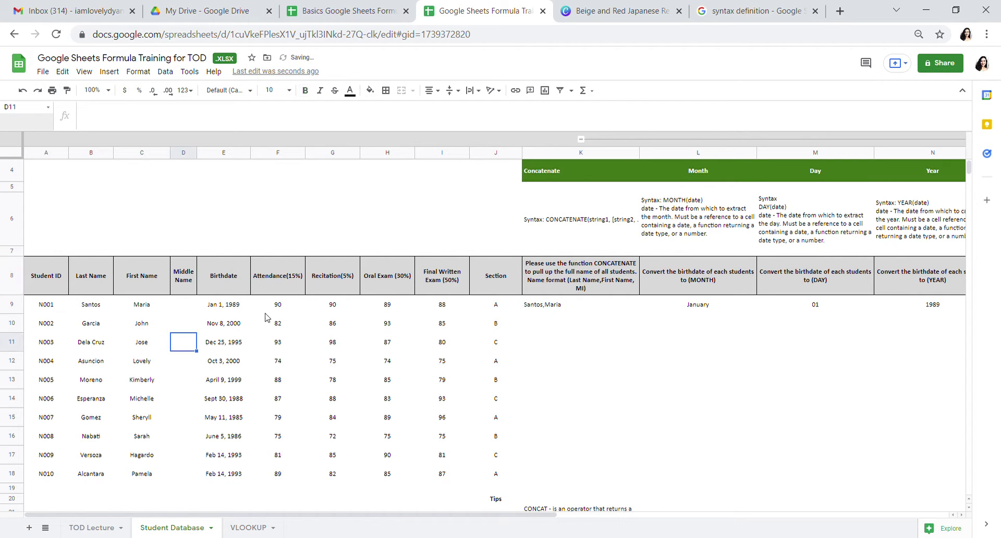
pyautogui.click(235, 282)
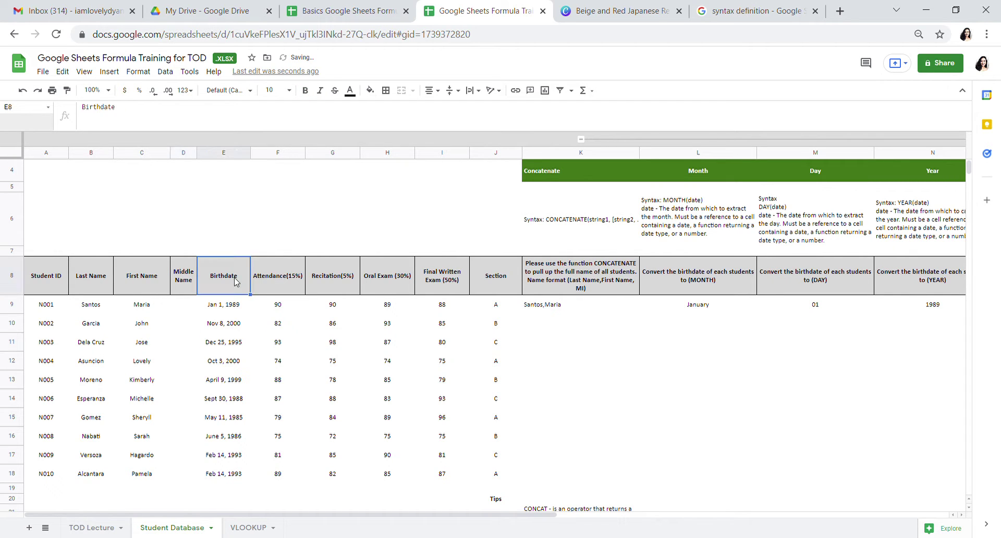
pyautogui.click(291, 284)
pyautogui.moveTo(286, 250); pyautogui.dragTo(455, 261)
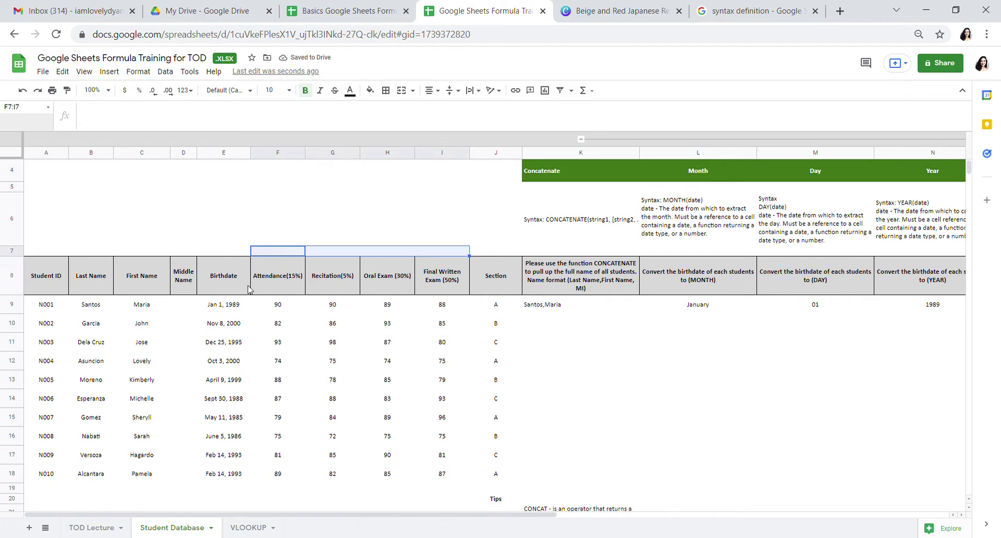
# Review the four grade headers F8 to I8 and the Section header.
pyautogui.click(292, 289)
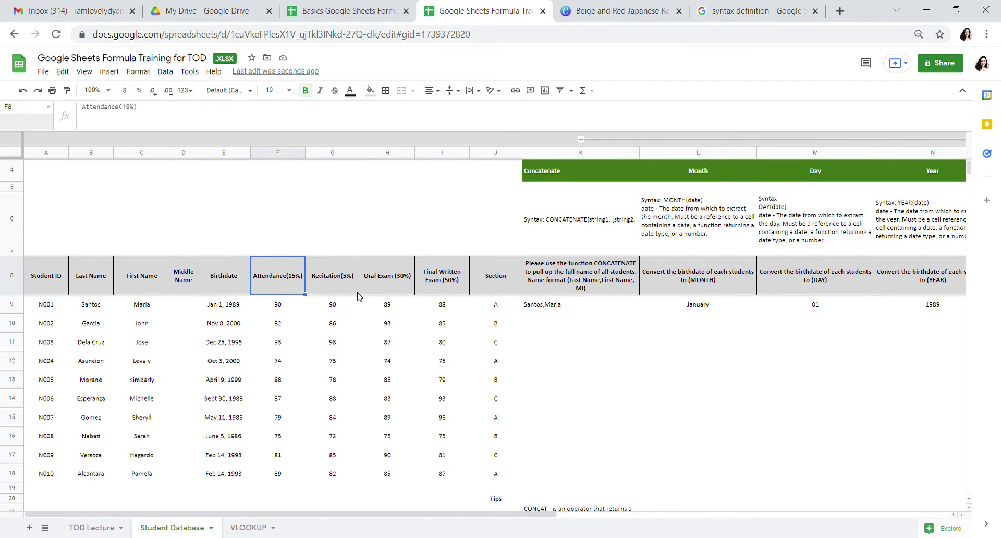
pyautogui.click(339, 288)
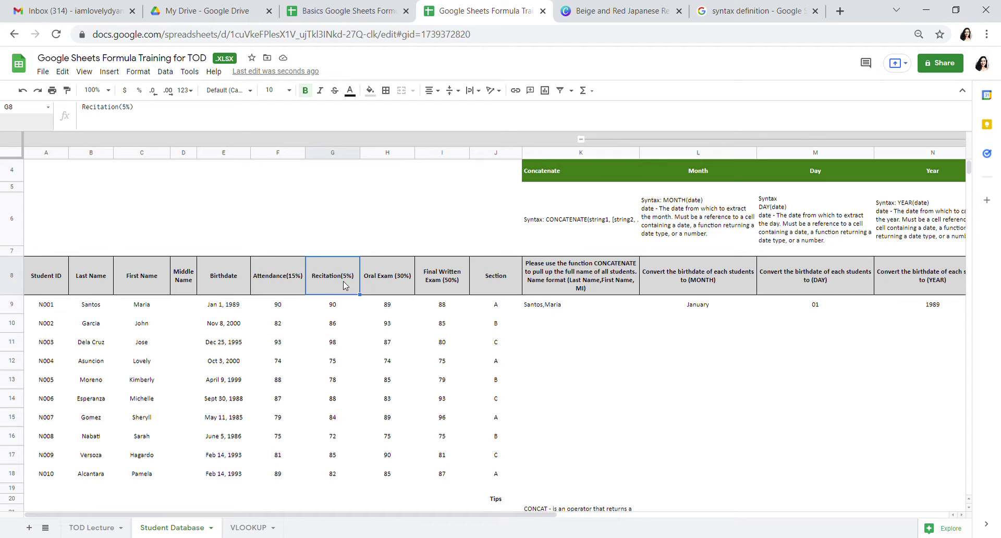
pyautogui.click(395, 290)
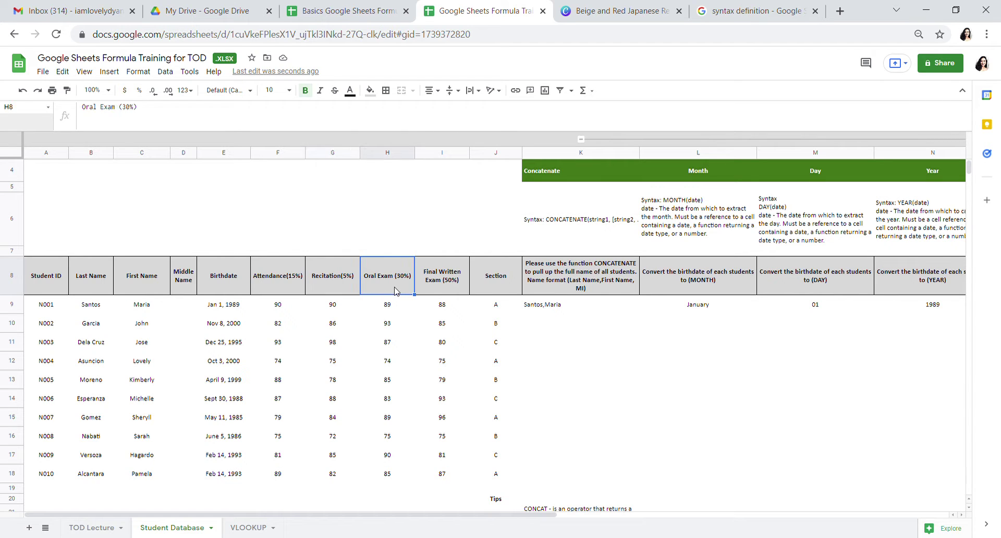
pyautogui.click(450, 287)
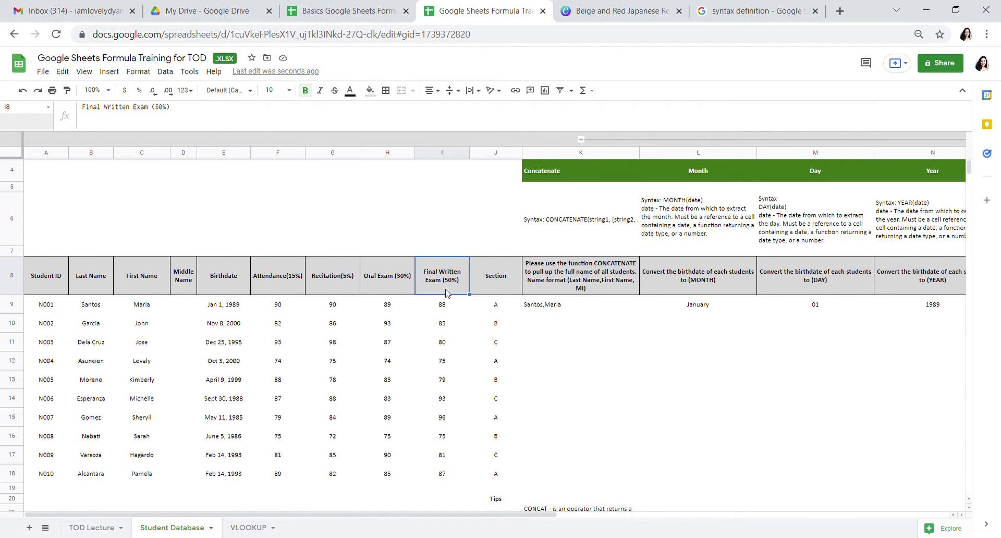
pyautogui.moveTo(292, 276); pyautogui.dragTo(443, 285)
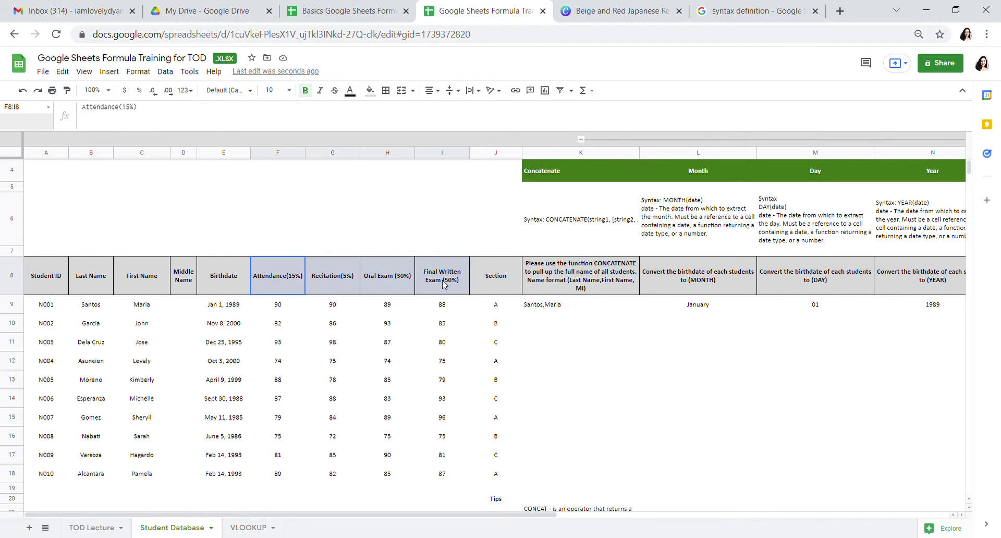
pyautogui.click(280, 279)
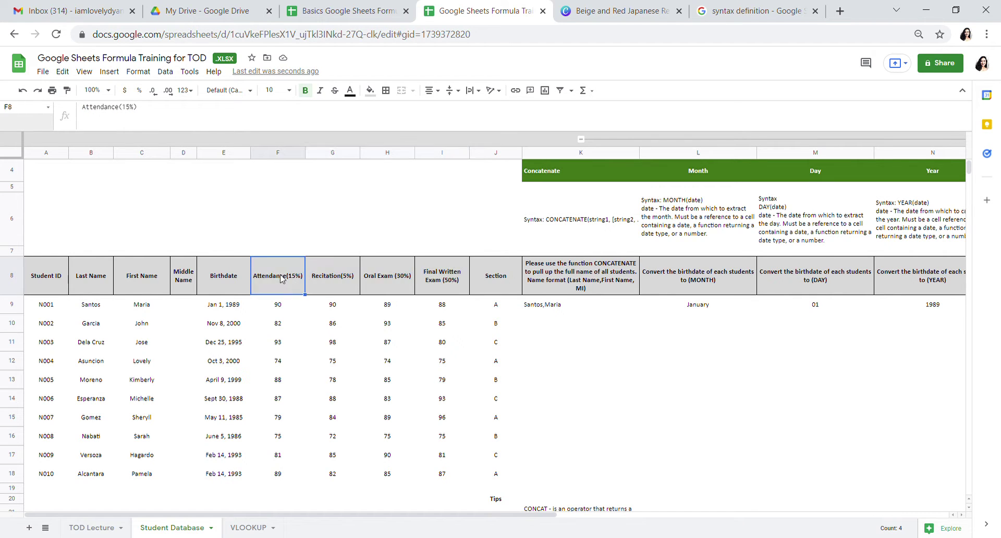
pyautogui.click(498, 280)
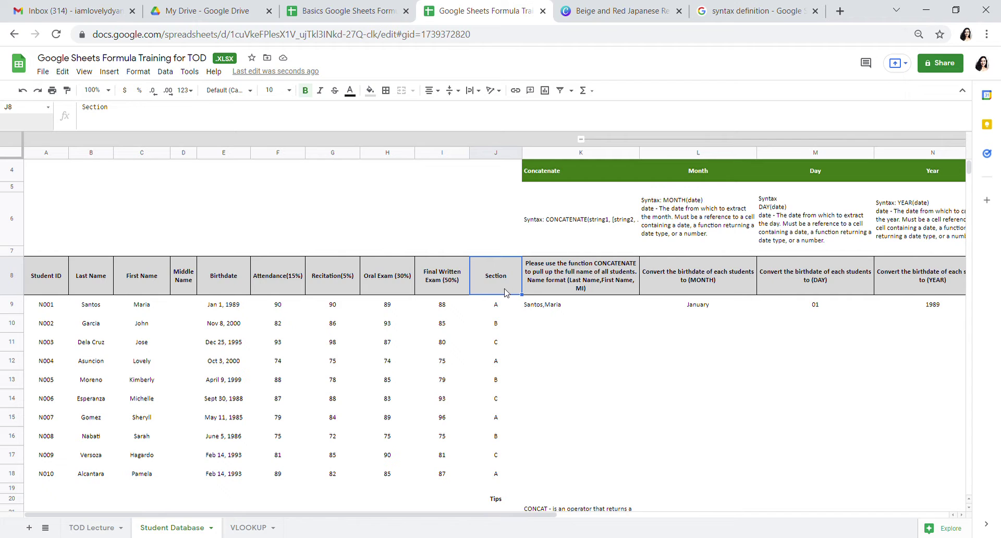
pyautogui.scroll(2, 138, 316)
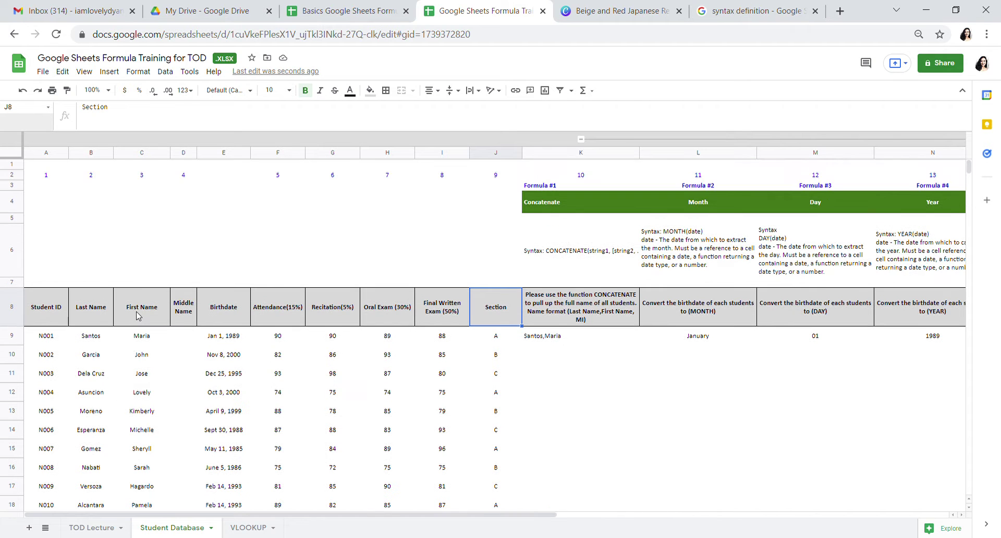
# View the CONCATENATE title on the Canva slide, then select cell K6 back in Sheets.
pyautogui.click(620, 10)
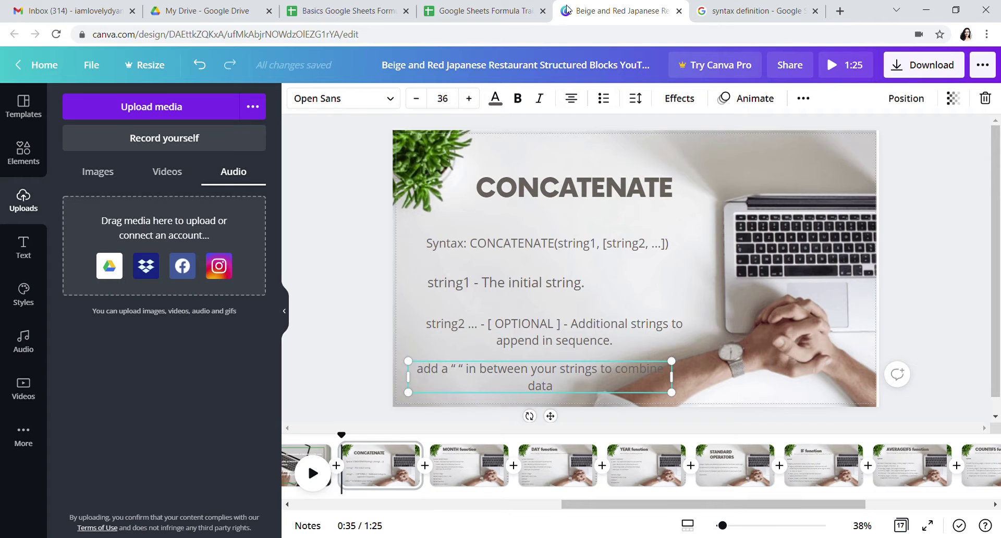
pyautogui.click(490, 187)
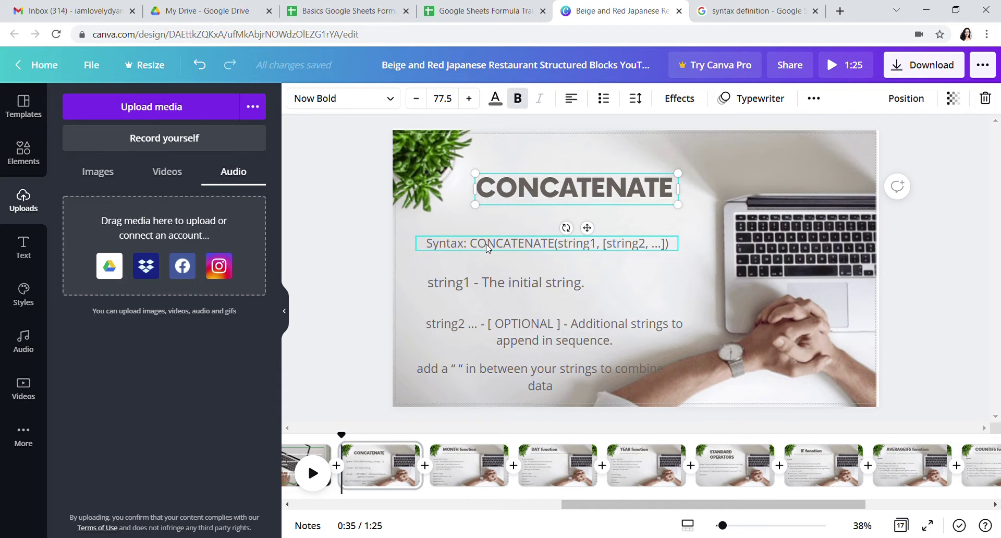
pyautogui.click(453, 11)
pyautogui.click(564, 259)
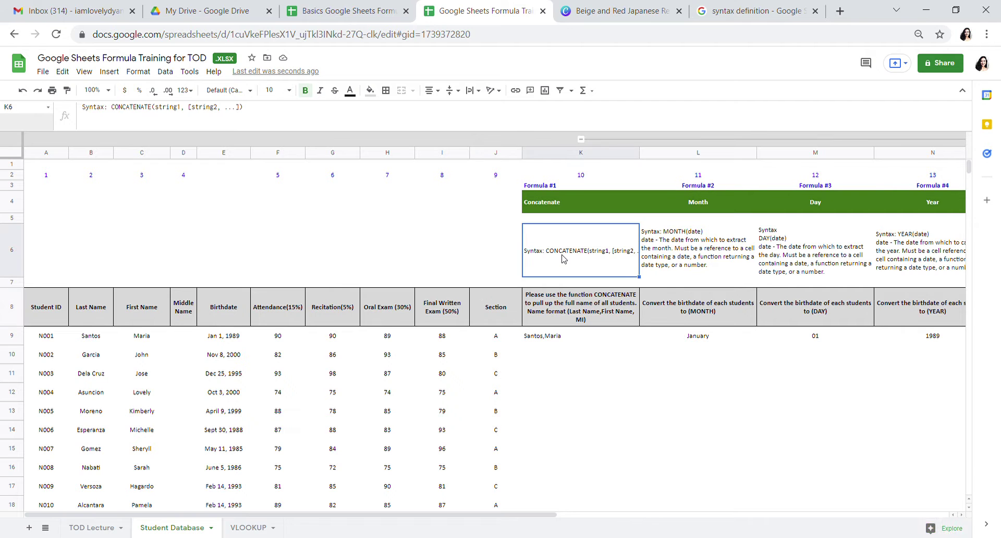
# Highlight CONCATENATE and its string1 and optional string2 arguments in K6's syntax text.
pyautogui.doubleClick(118, 111)
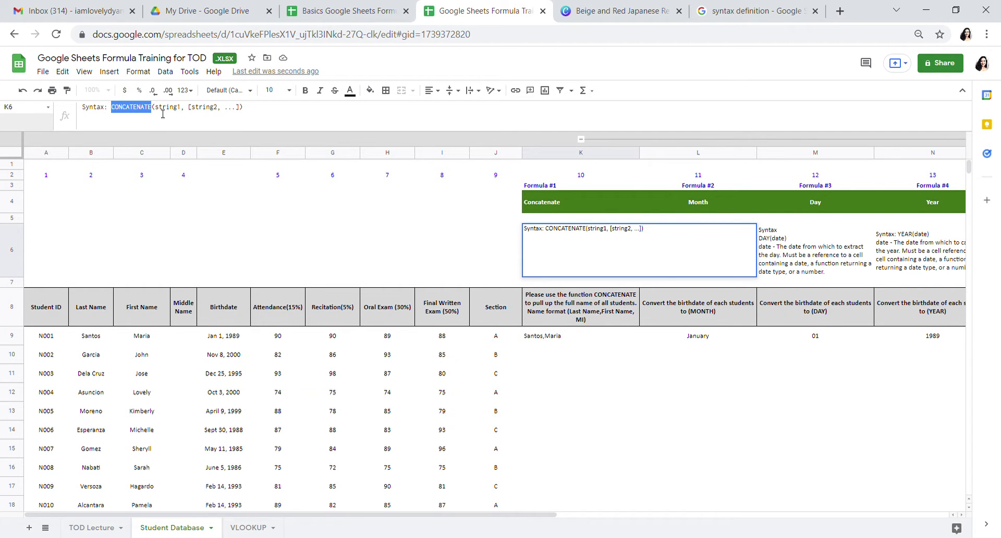
pyautogui.moveTo(155, 112); pyautogui.dragTo(233, 113)
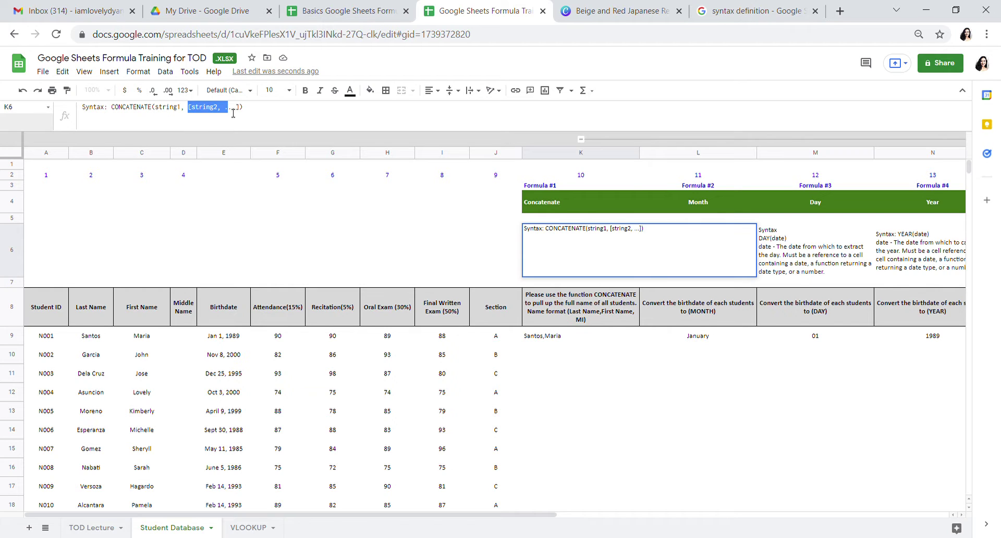
pyautogui.click(175, 113)
pyautogui.doubleClick(172, 113)
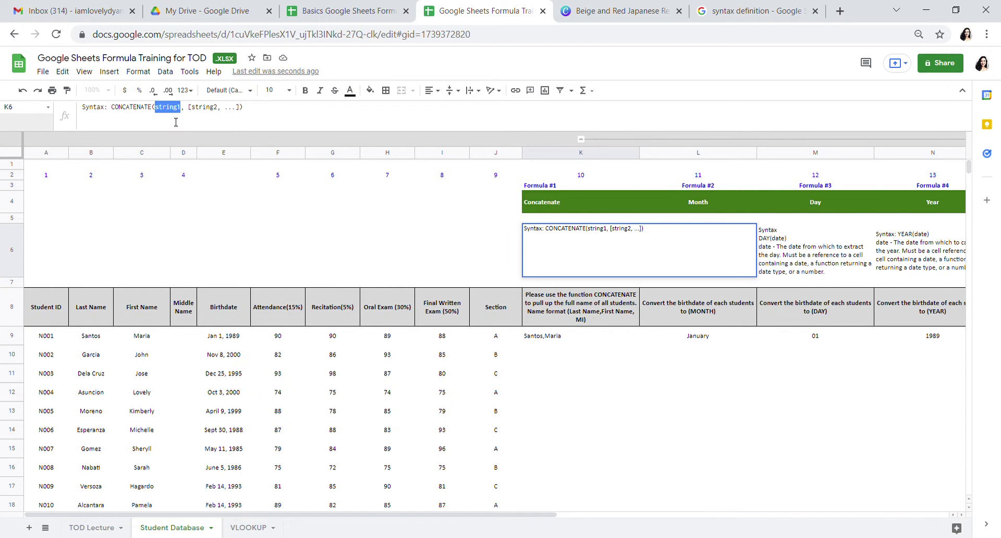
pyautogui.moveTo(189, 111); pyautogui.dragTo(226, 113)
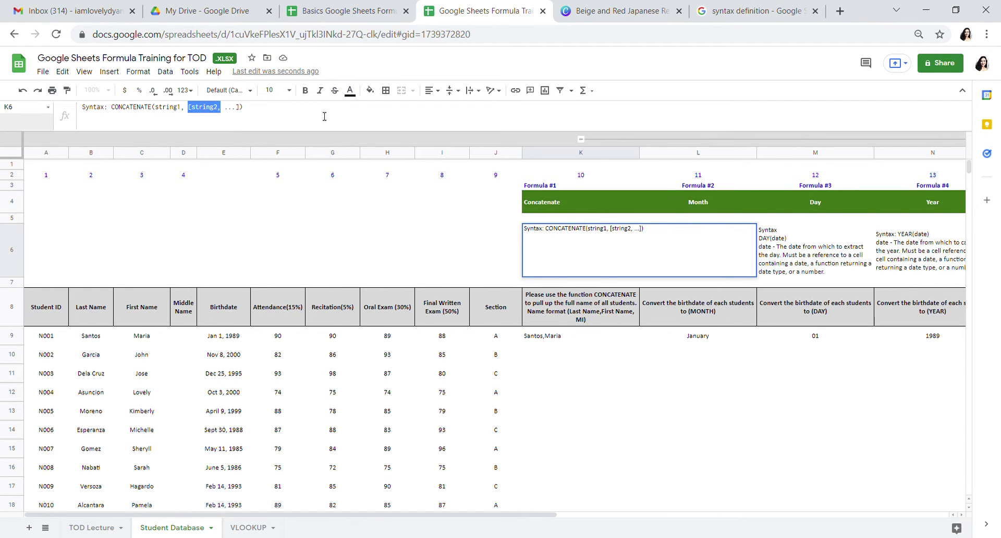
pyautogui.click(599, 398)
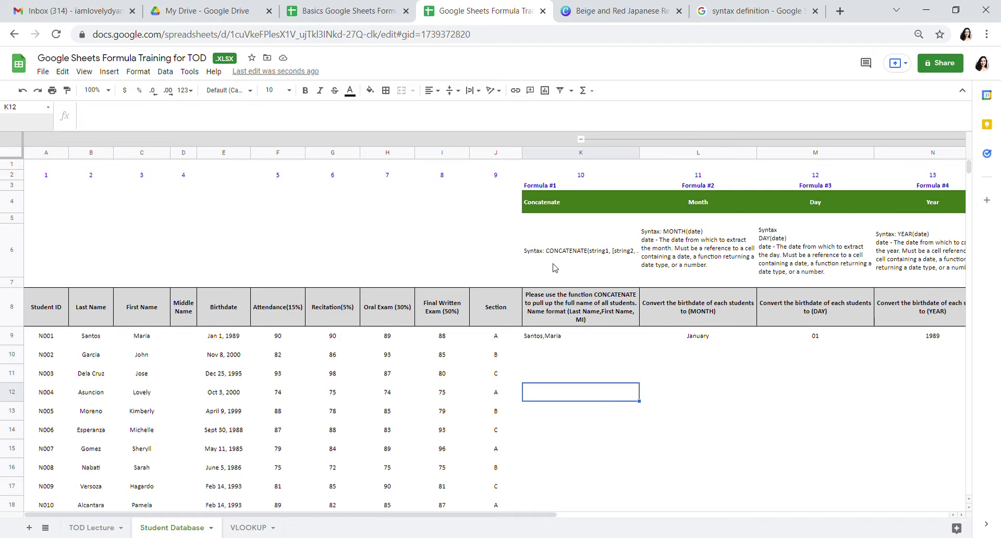
pyautogui.click(569, 264)
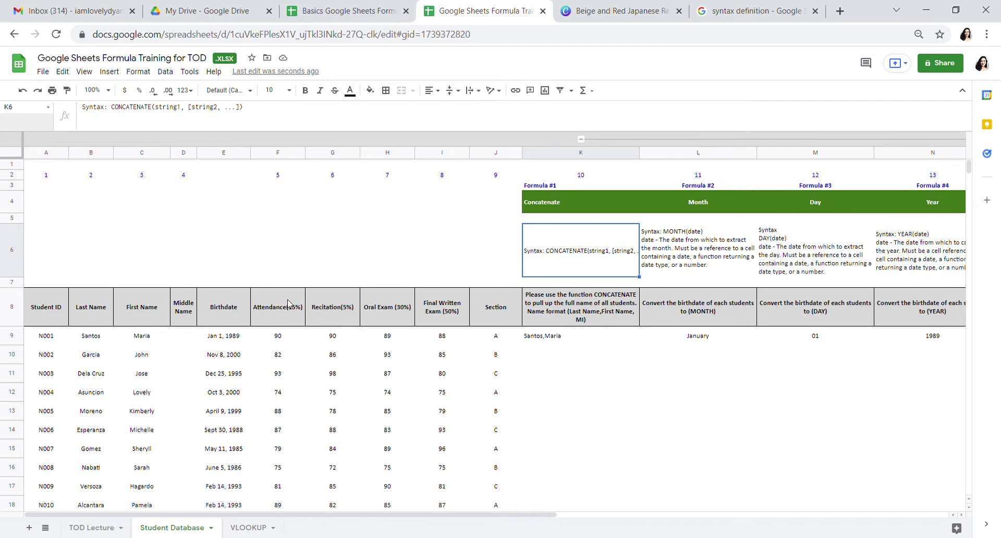
pyautogui.click(546, 344)
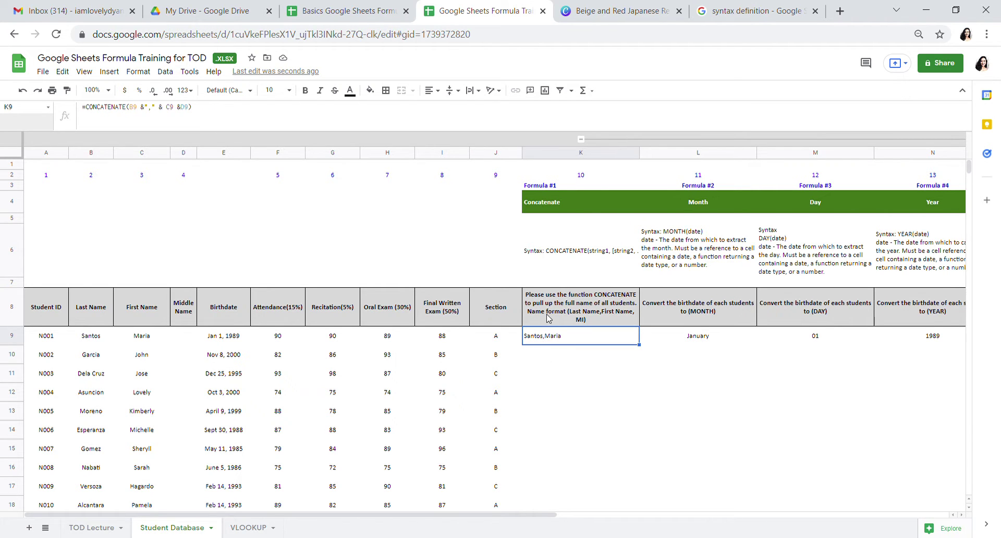
pyautogui.click(549, 317)
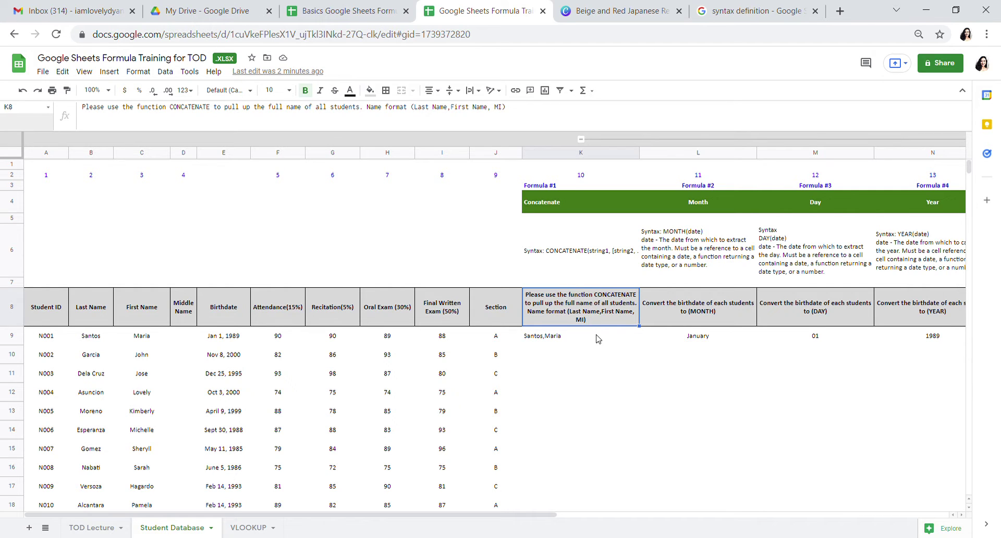
pyautogui.click(554, 341)
pyautogui.click(554, 356)
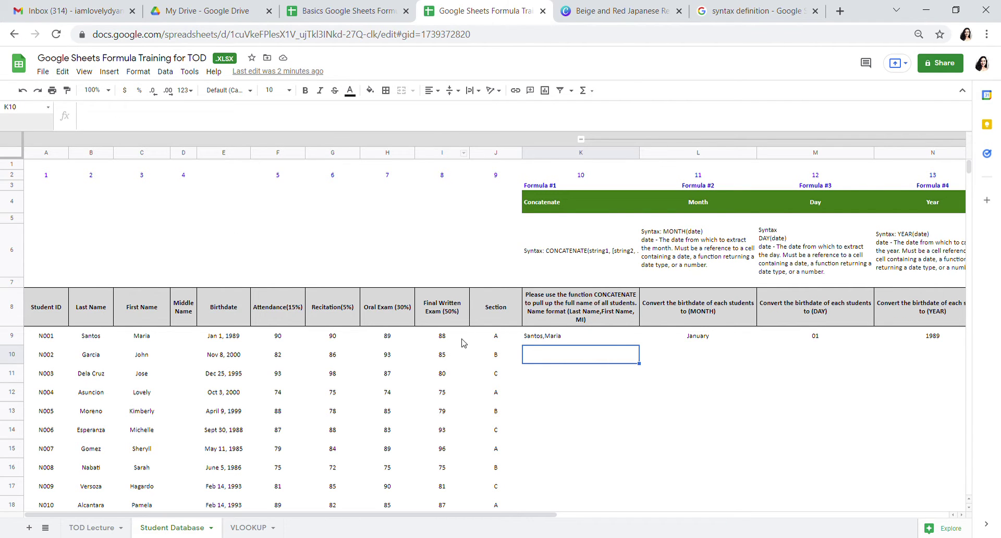
pyautogui.click(573, 382)
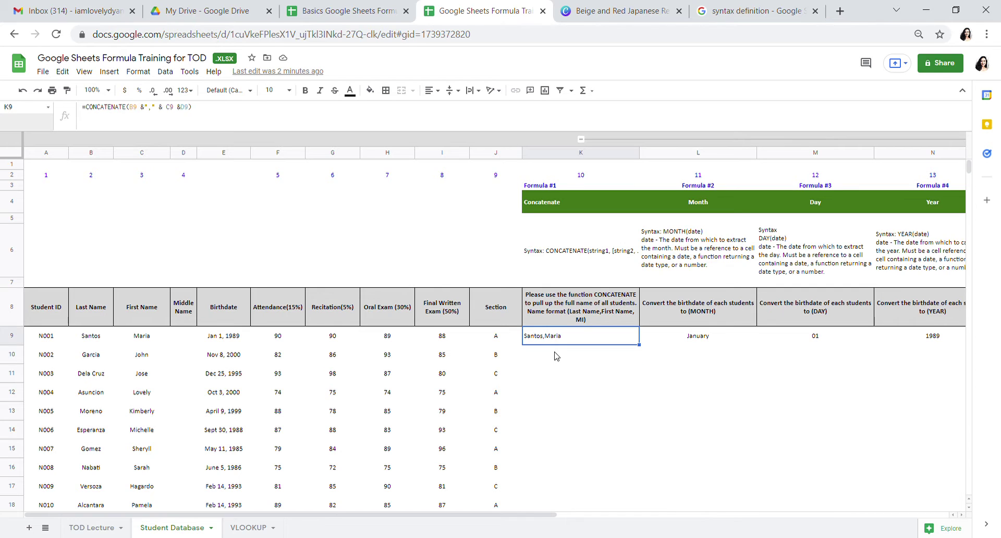
pyautogui.click(559, 356)
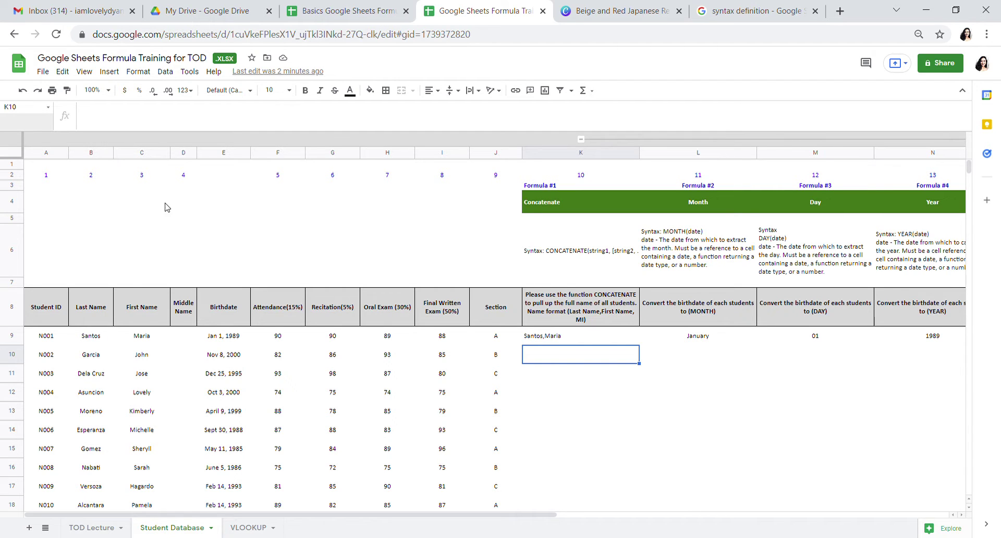
pyautogui.click(82, 115)
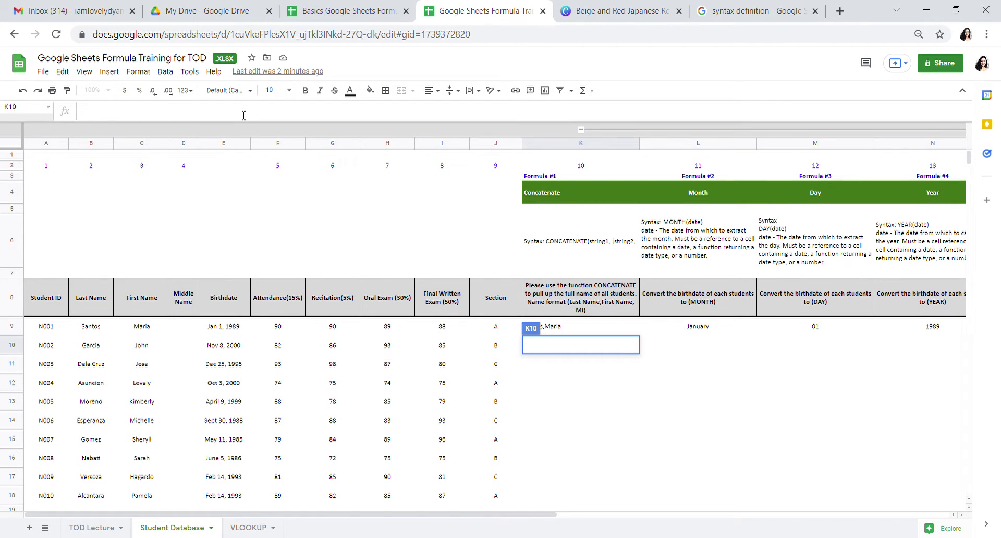
pyautogui.click(578, 386)
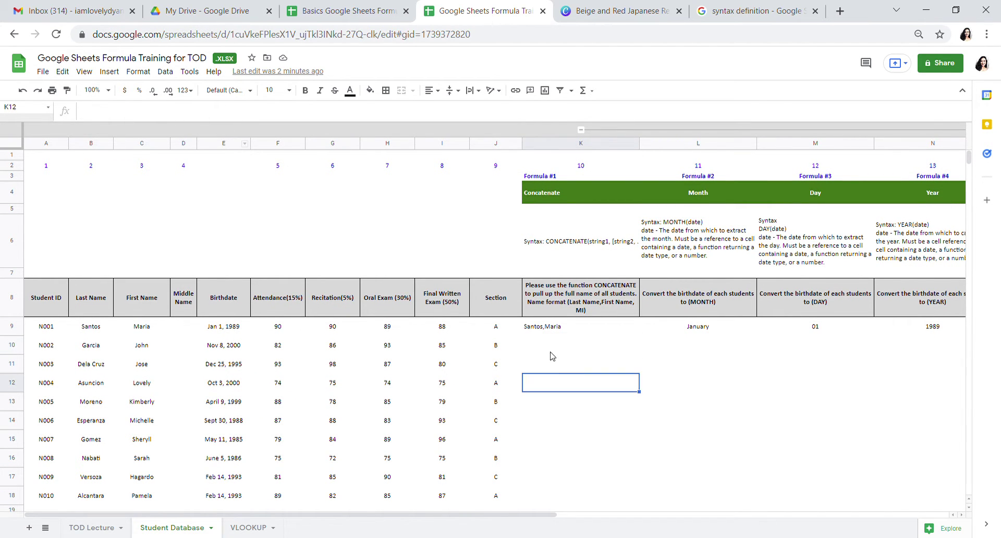
pyautogui.click(550, 345)
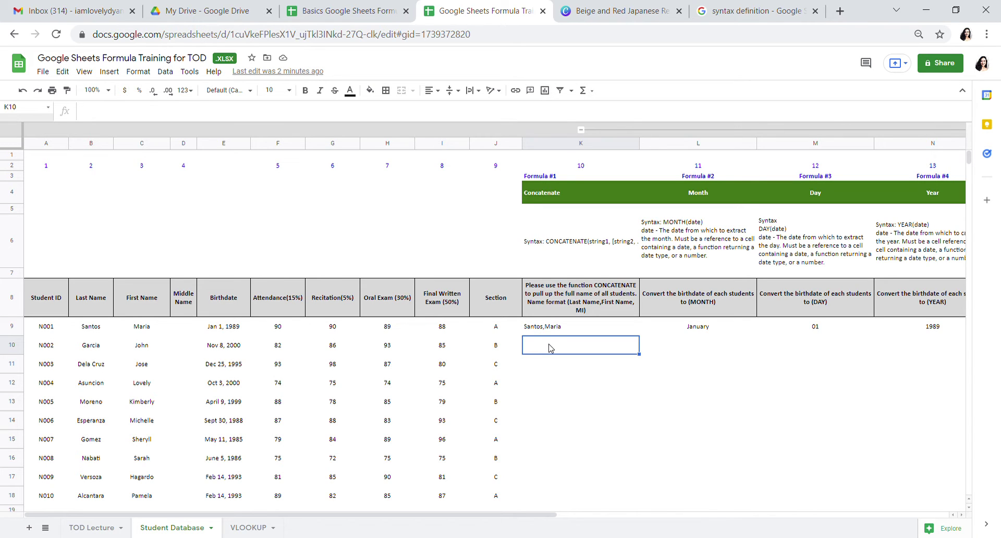
pyautogui.click(569, 144)
pyautogui.click(562, 329)
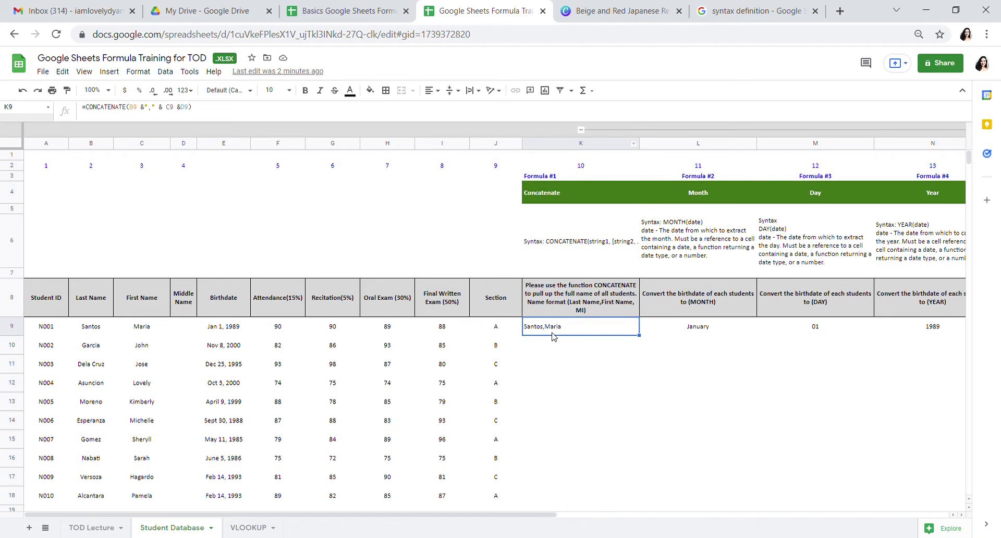
pyautogui.click(554, 344)
pyautogui.click(12, 348)
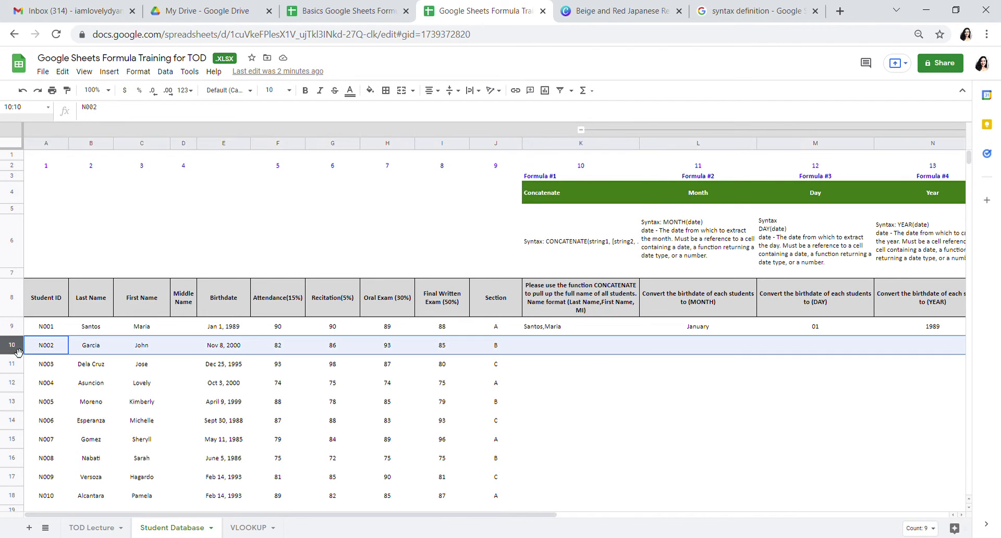
pyautogui.click(559, 145)
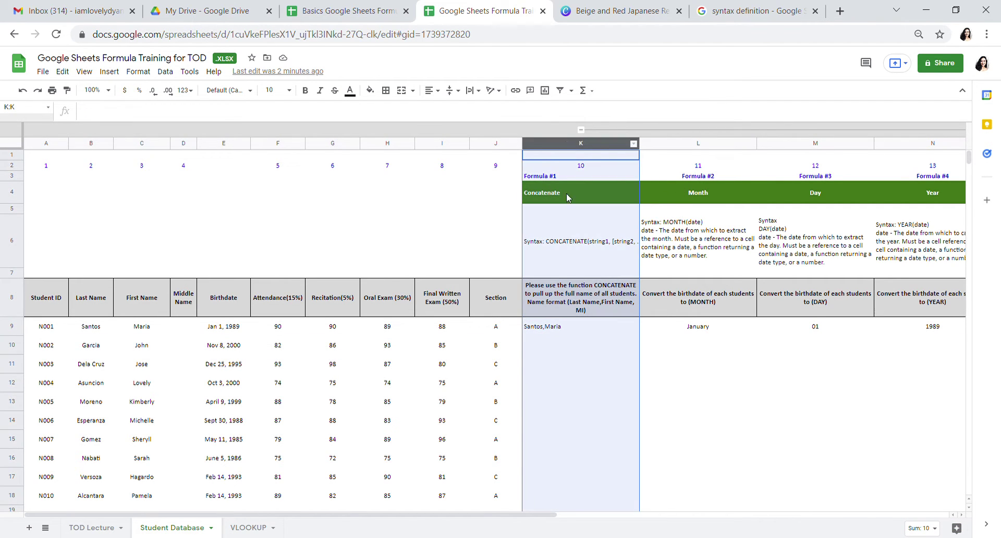
pyautogui.click(549, 346)
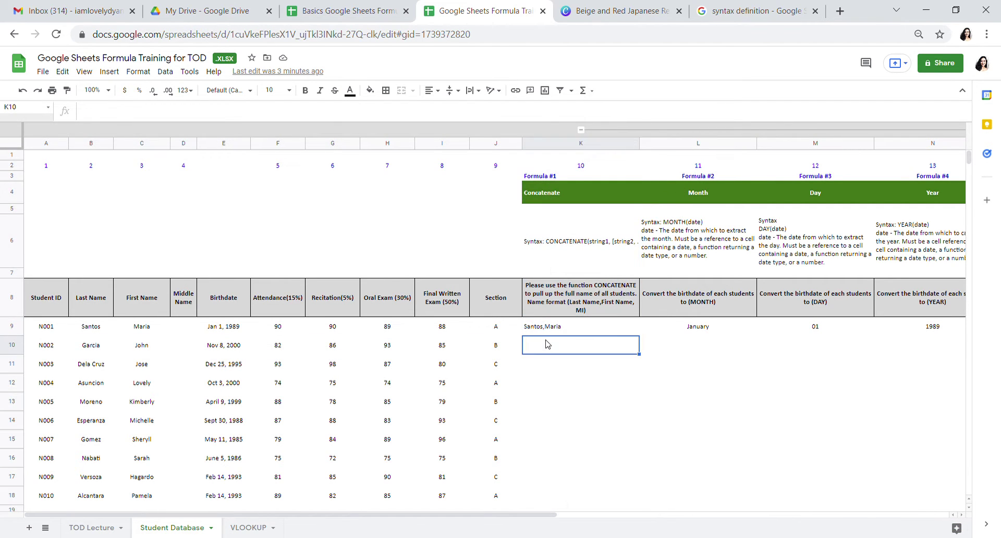
pyautogui.click(141, 112)
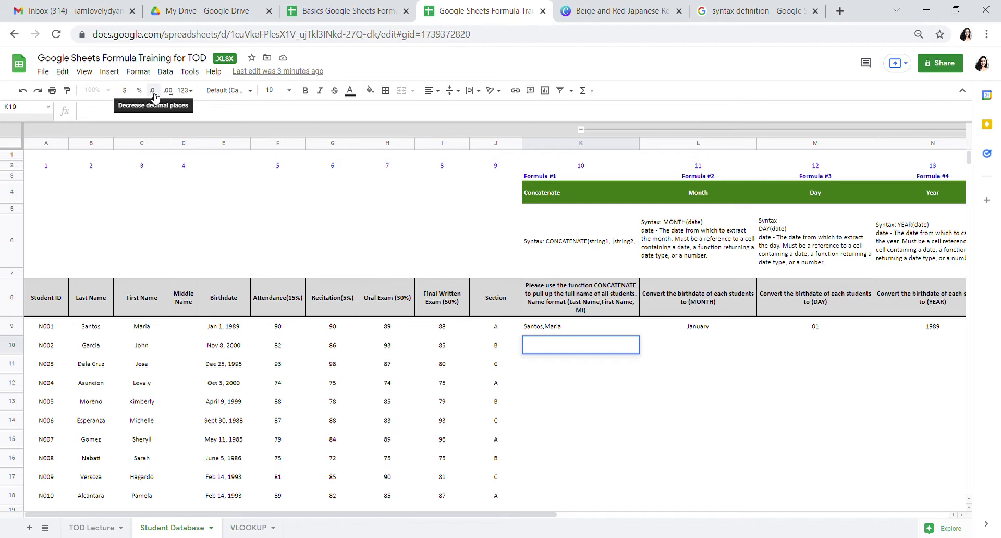
# Start K10's formula with =CONCATE and accept the CONCATENATE suggestion.
pyautogui.write('=')
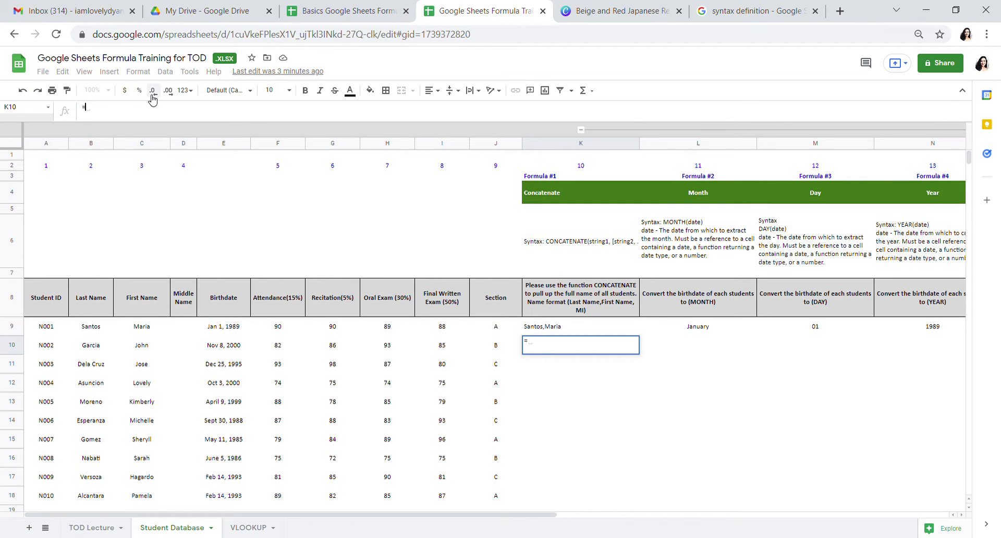
pyautogui.write('CON')
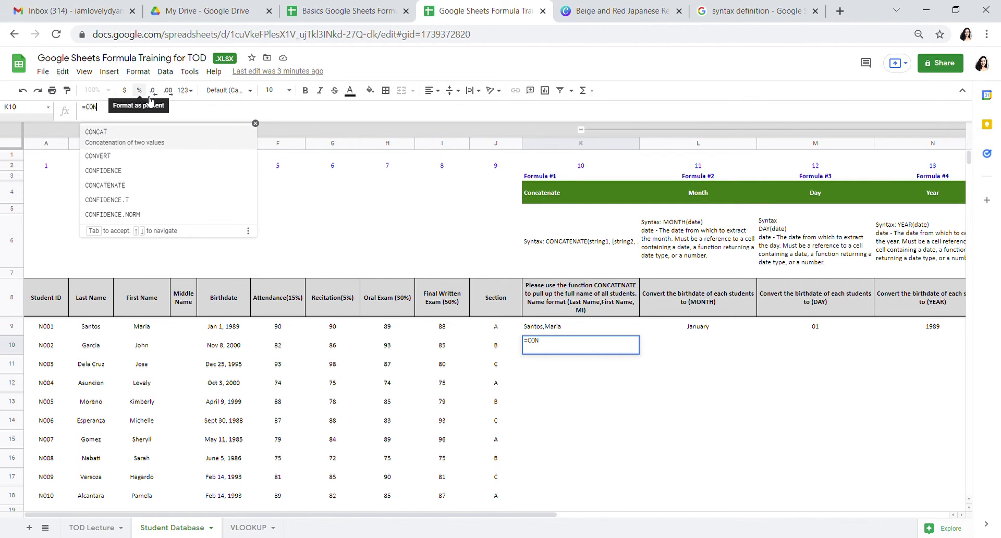
pyautogui.write('CA')
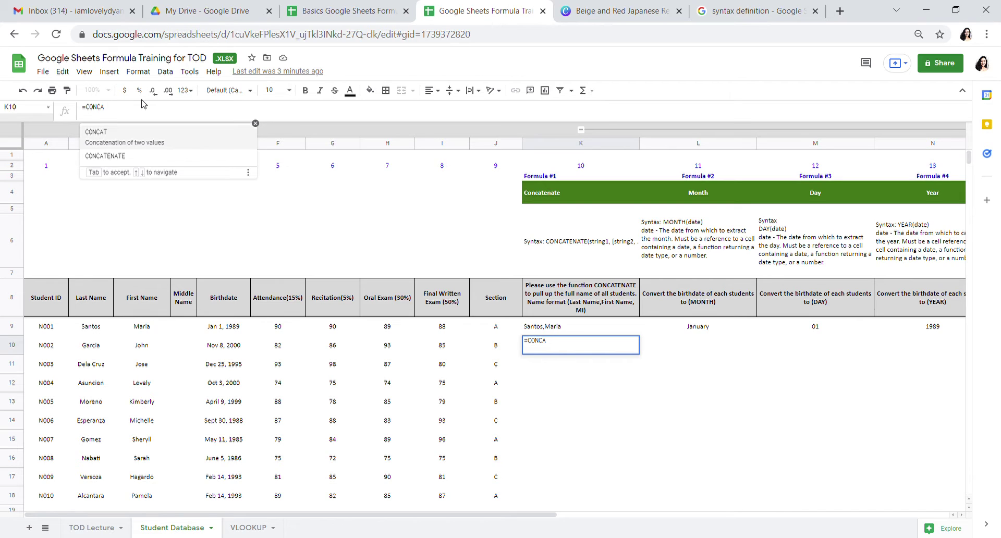
pyautogui.write('TE')
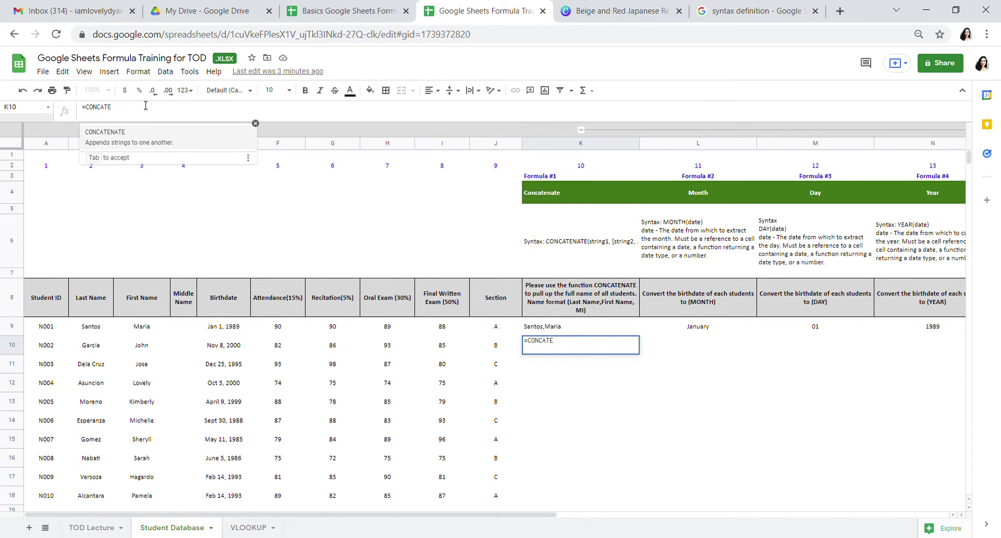
pyautogui.click(110, 135)
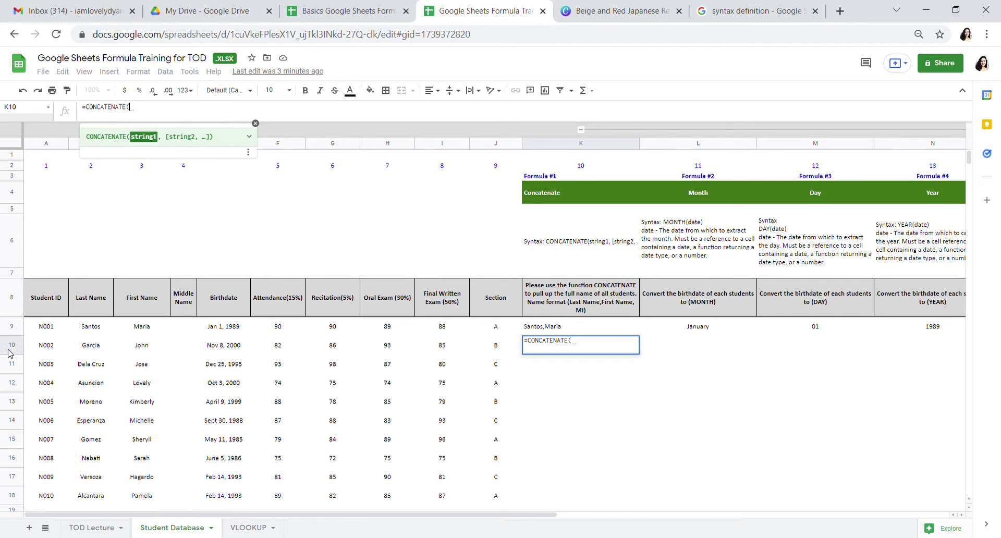
# Enter the arguments B10, C10 and D10 and close the parenthesis.
pyautogui.click(90, 349)
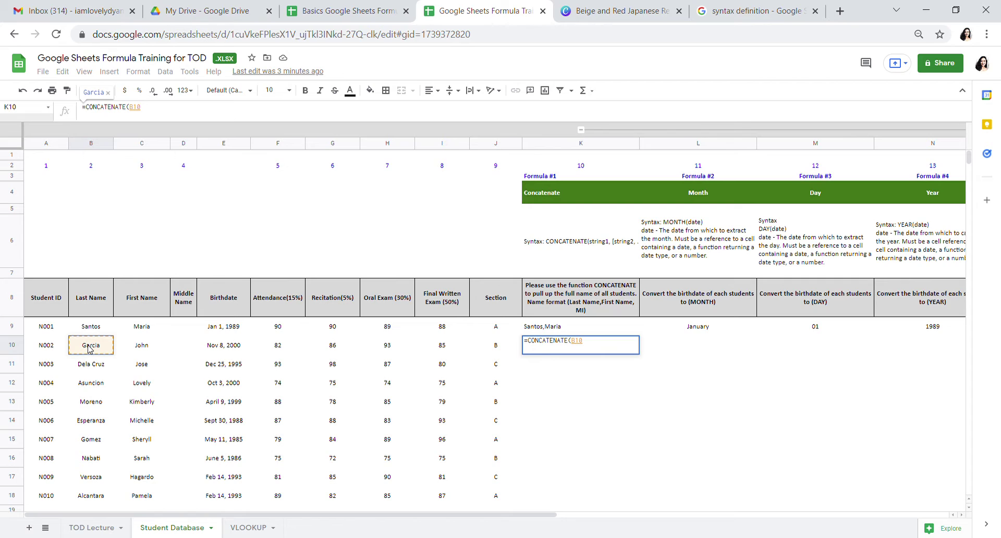
pyautogui.write(',')
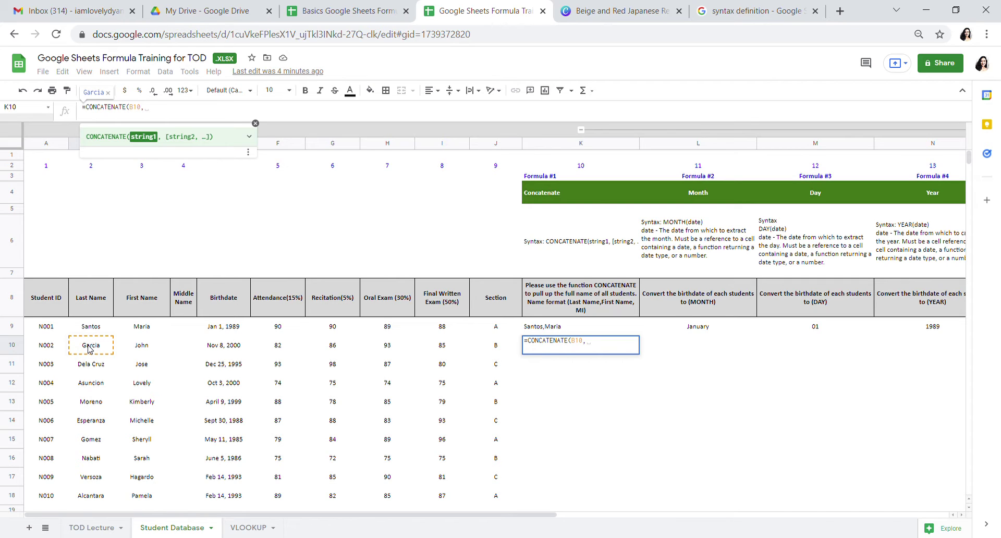
pyautogui.click(147, 348)
pyautogui.write(',')
pyautogui.click(184, 349)
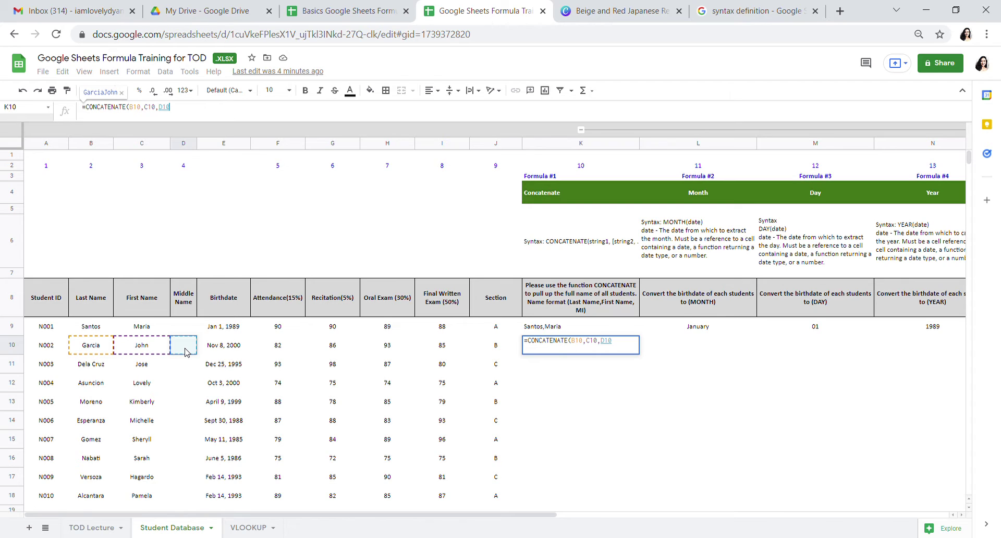
pyautogui.write(')')
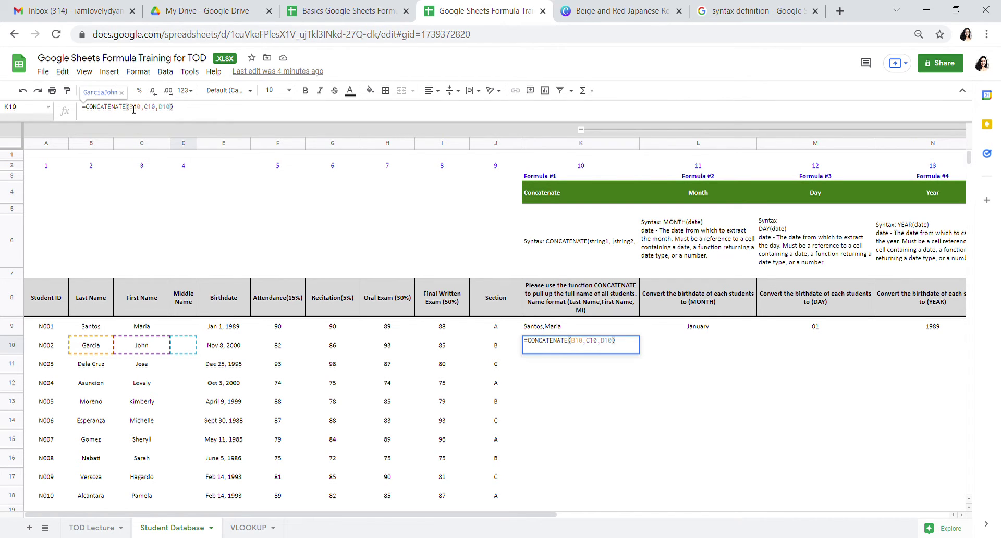
# Review the K10 formula's function name, arguments and closing parenthesis.
pyautogui.click(179, 110)
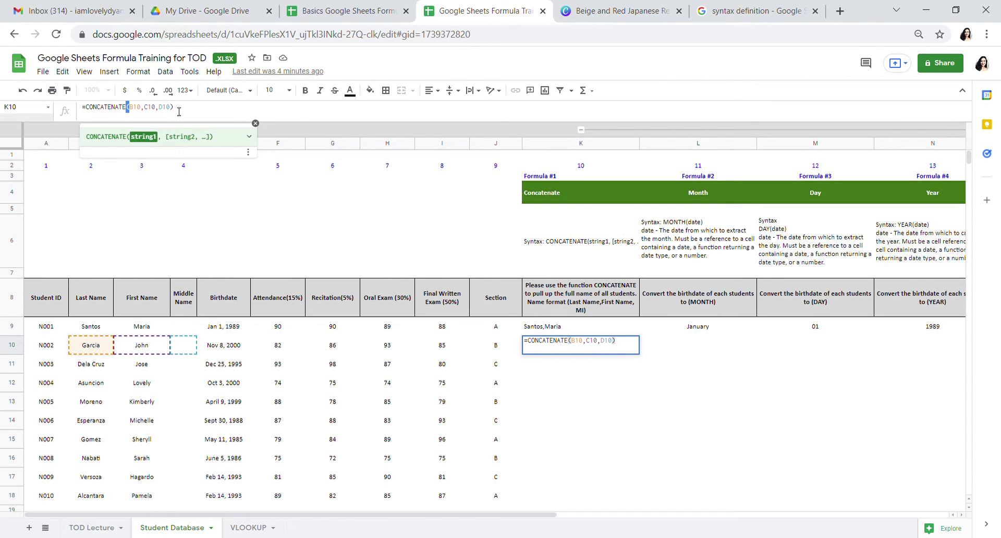
pyautogui.doubleClick(177, 112)
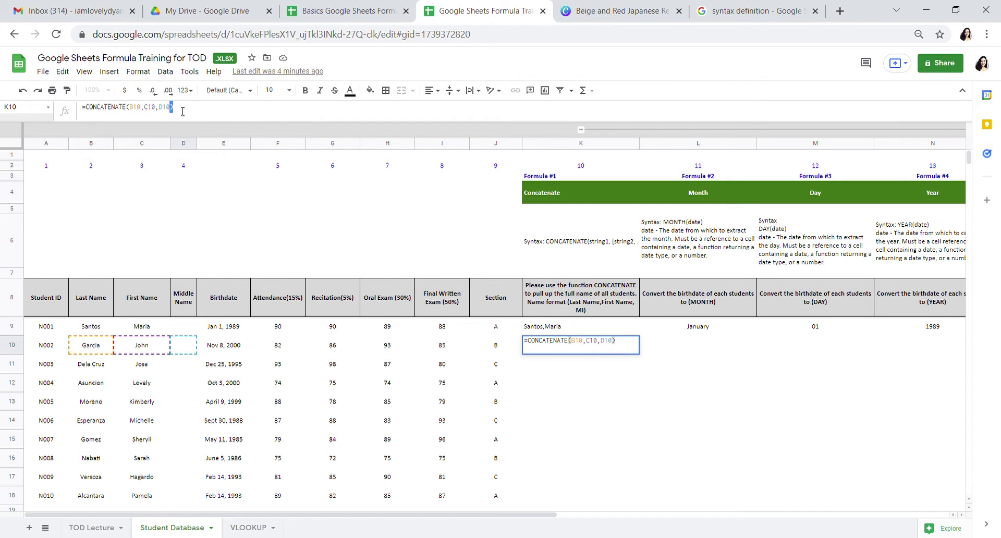
pyautogui.click(182, 112)
pyautogui.moveTo(85, 108); pyautogui.dragTo(129, 112)
pyautogui.click(128, 110)
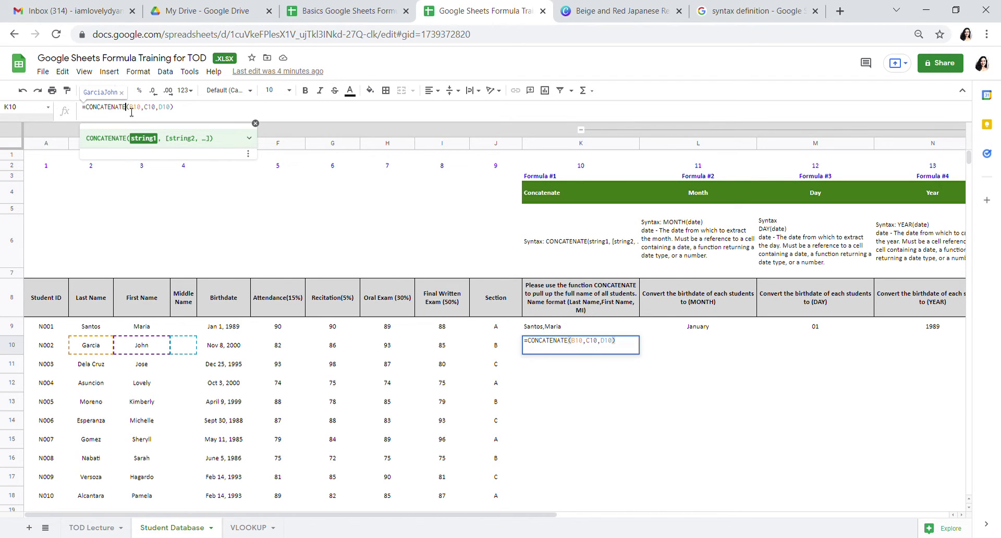
pyautogui.moveTo(179, 110); pyautogui.dragTo(125, 111)
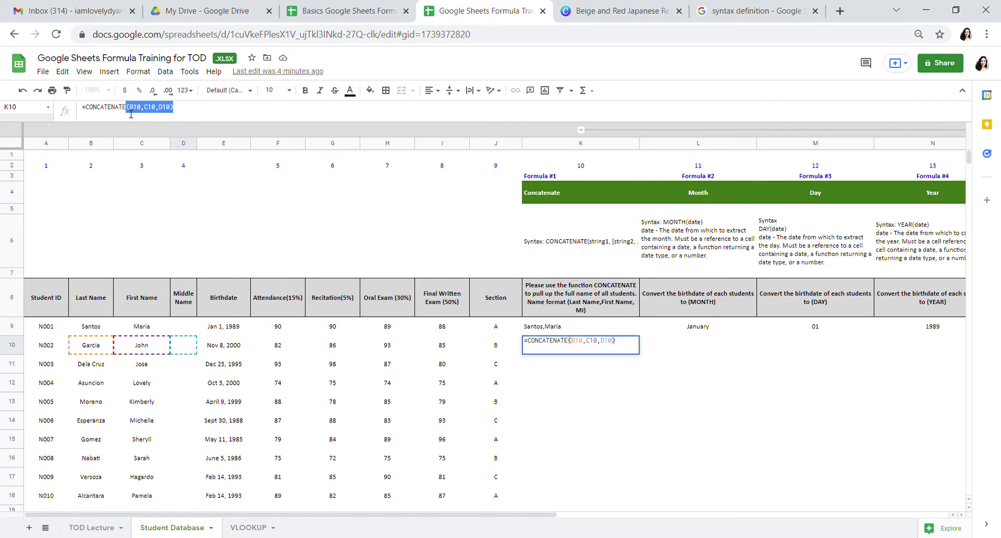
pyautogui.click(188, 111)
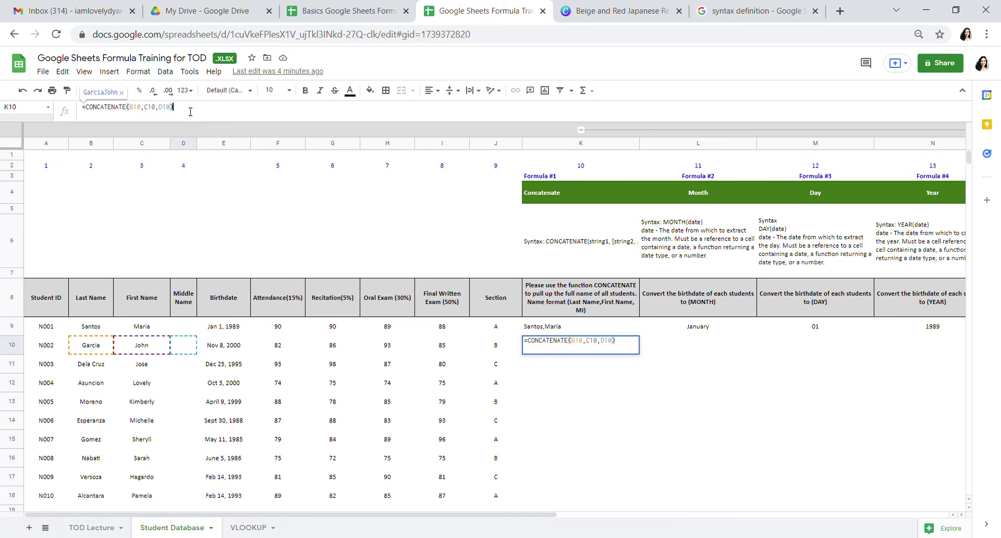
pyautogui.press('Tab')
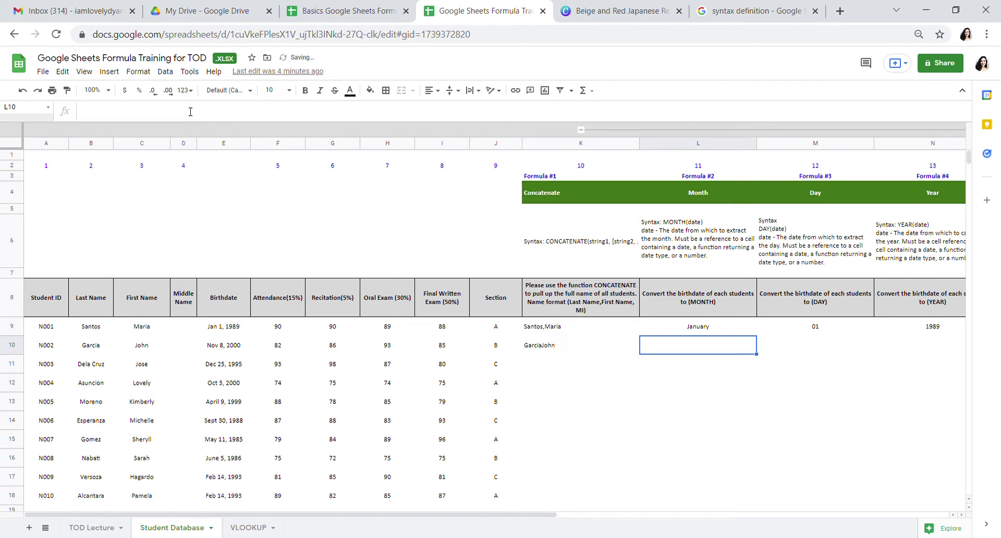
pyautogui.press('Left')
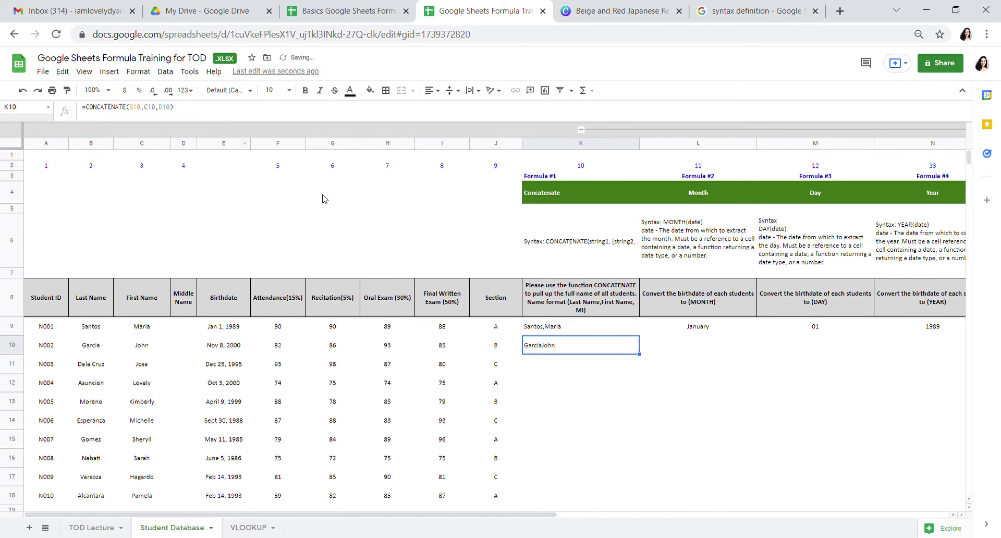
pyautogui.click(566, 370)
pyautogui.click(551, 327)
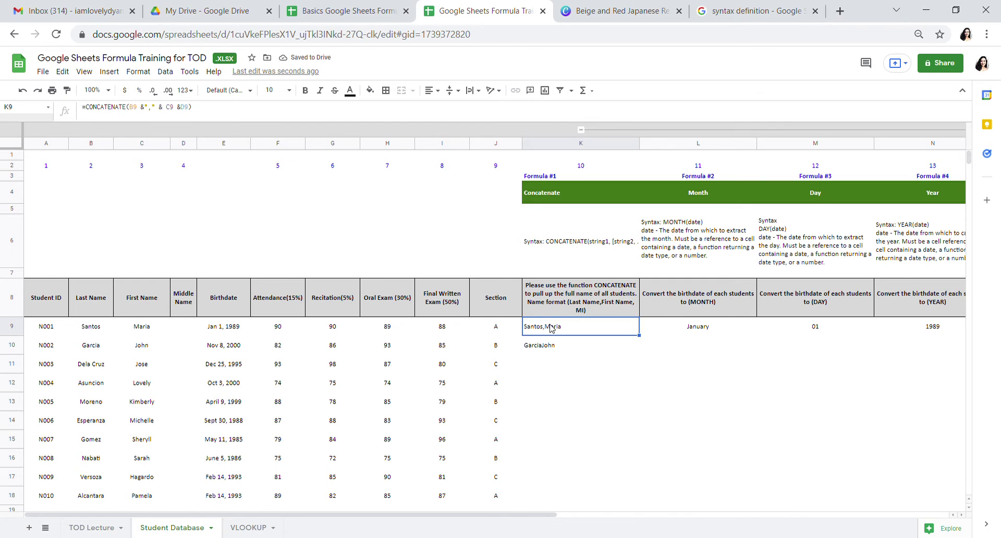
pyautogui.click(591, 310)
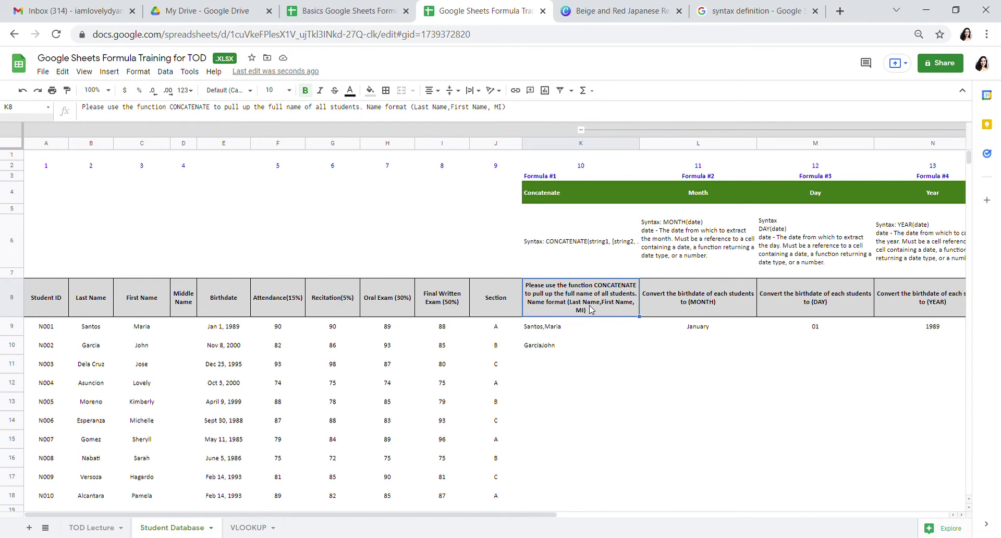
pyautogui.click(547, 355)
pyautogui.click(545, 332)
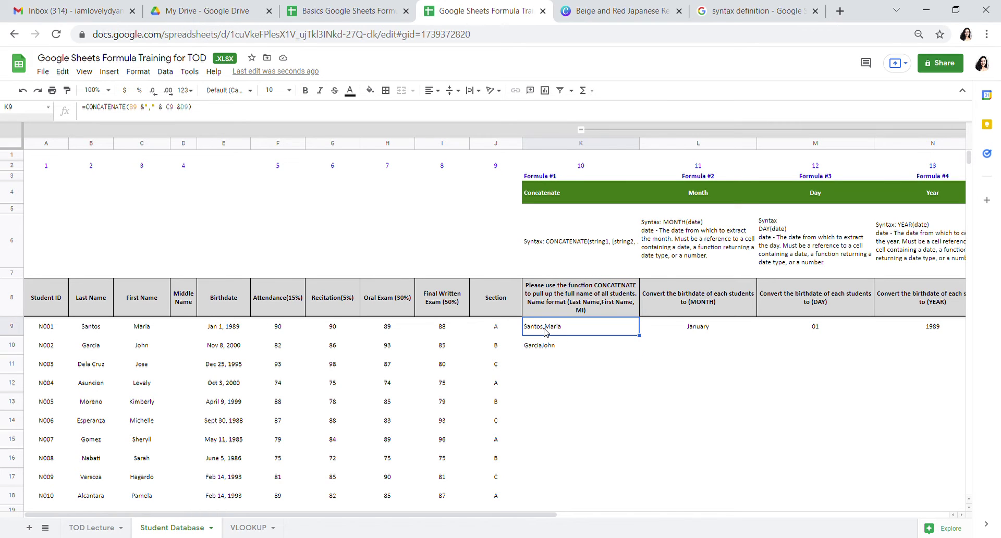
pyautogui.click(546, 347)
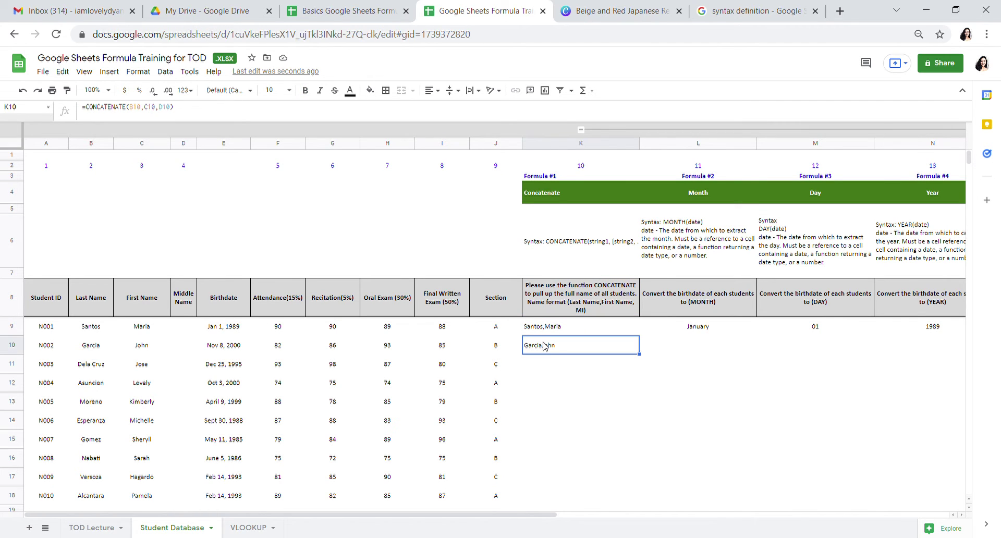
pyautogui.press('Down')
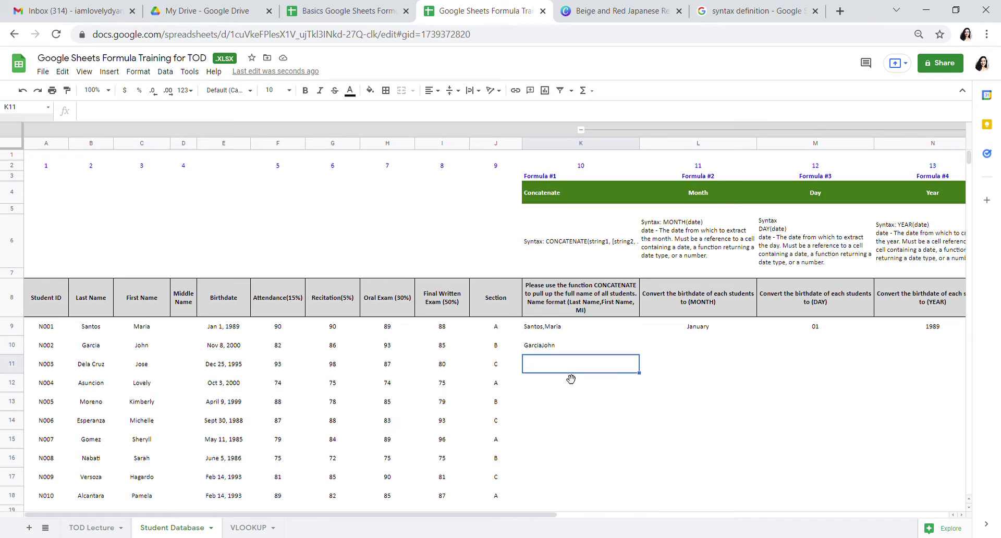
pyautogui.press('Up')
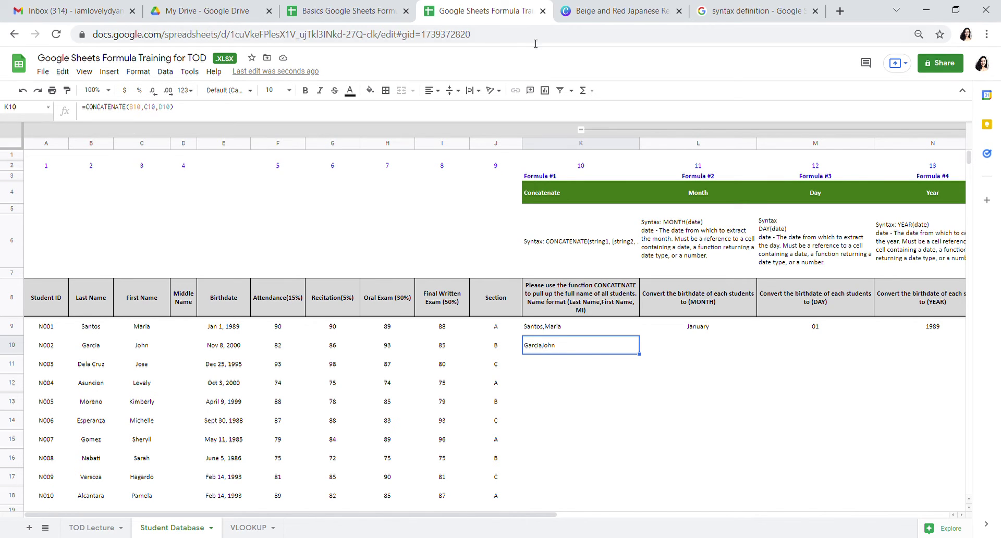
pyautogui.click(578, 18)
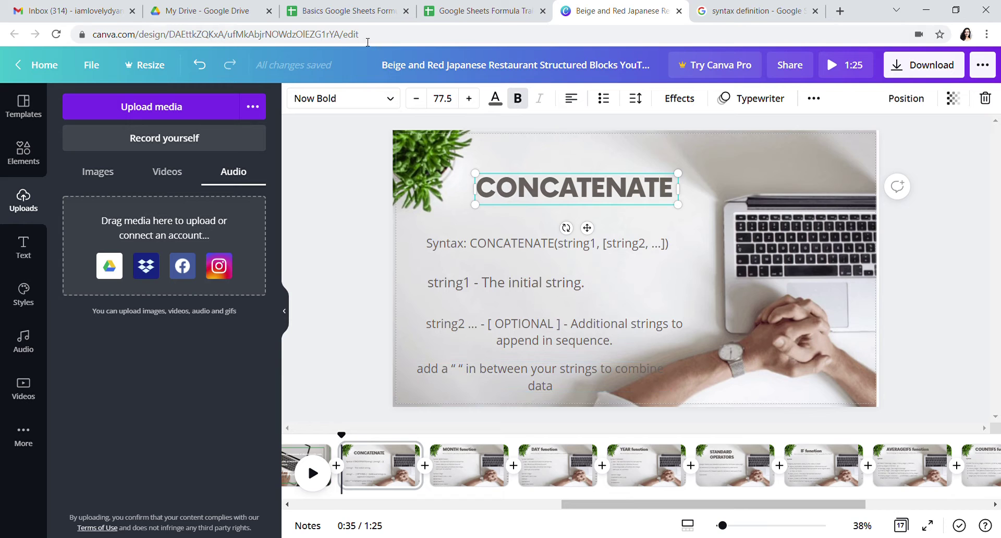
pyautogui.click(485, 11)
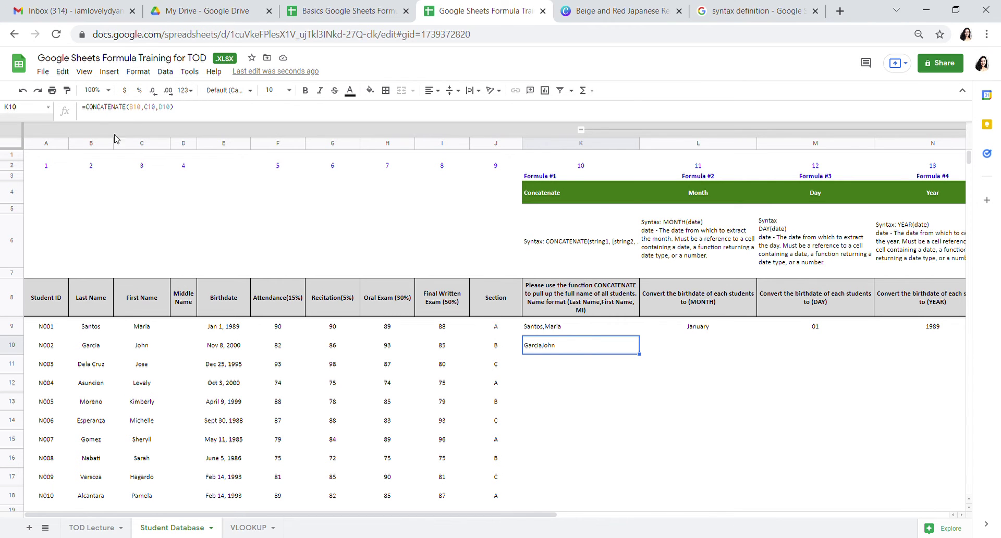
# Replace the comma after B10 in K10's formula with a quoted "," separator.
pyautogui.click(140, 107)
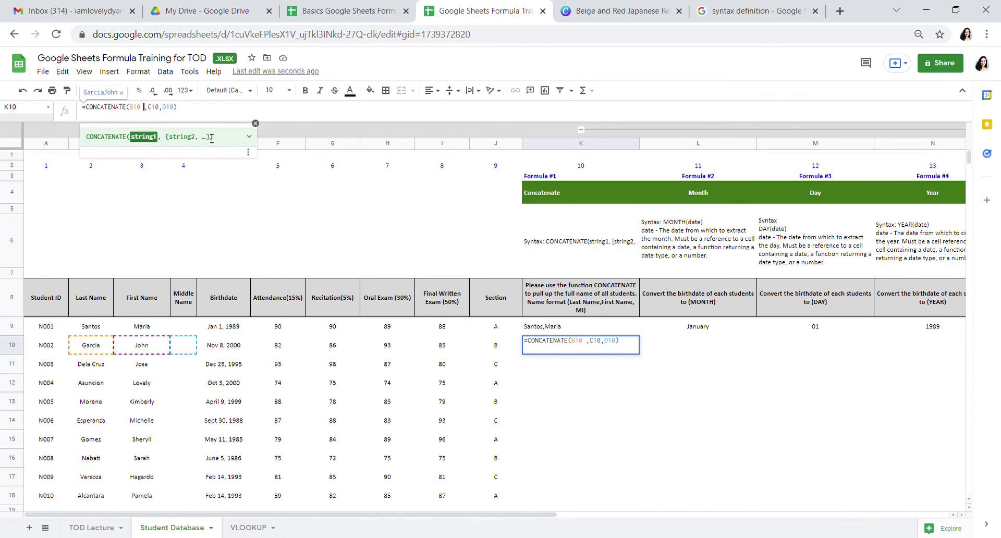
pyautogui.write('""')
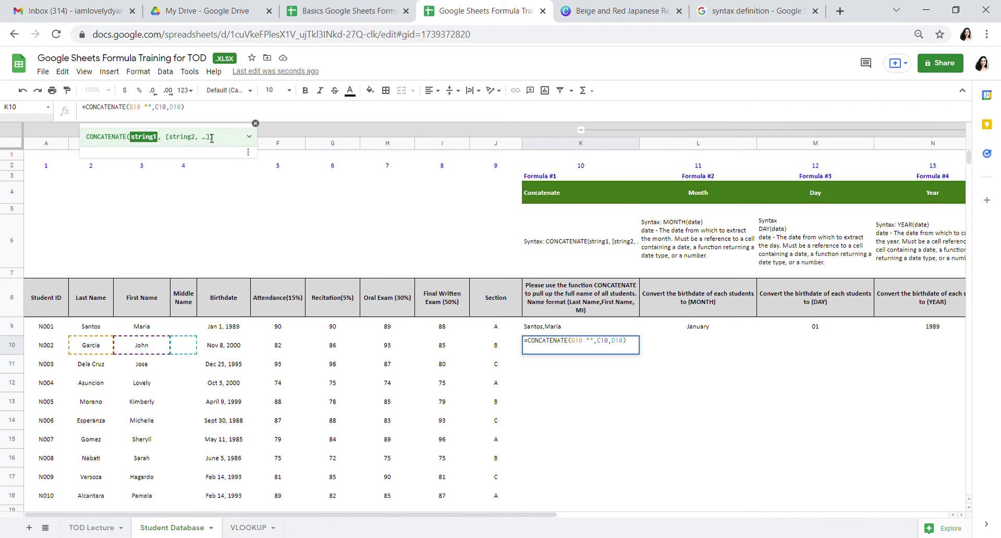
pyautogui.press('Right')
pyautogui.press('BackSpace')
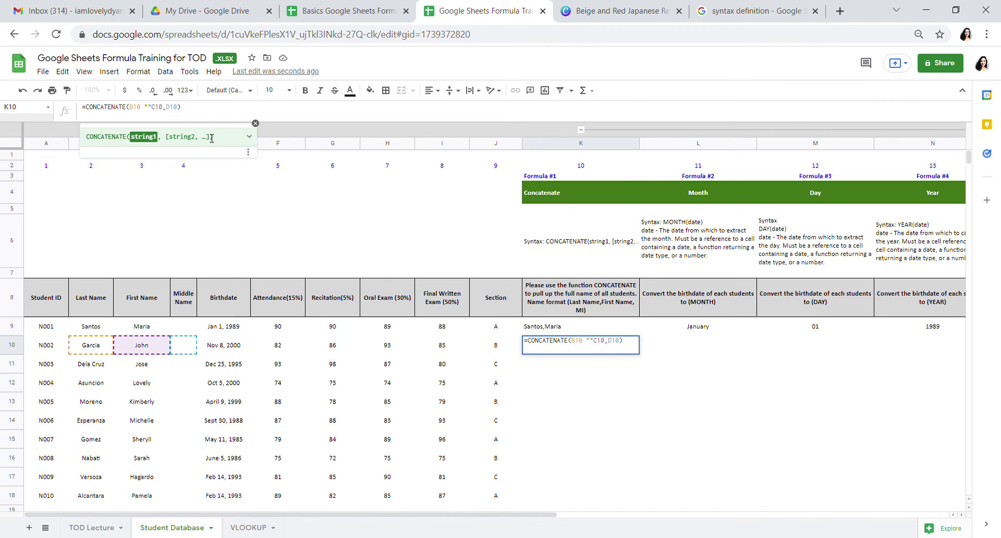
pyautogui.press('BackSpace')
pyautogui.write(',')
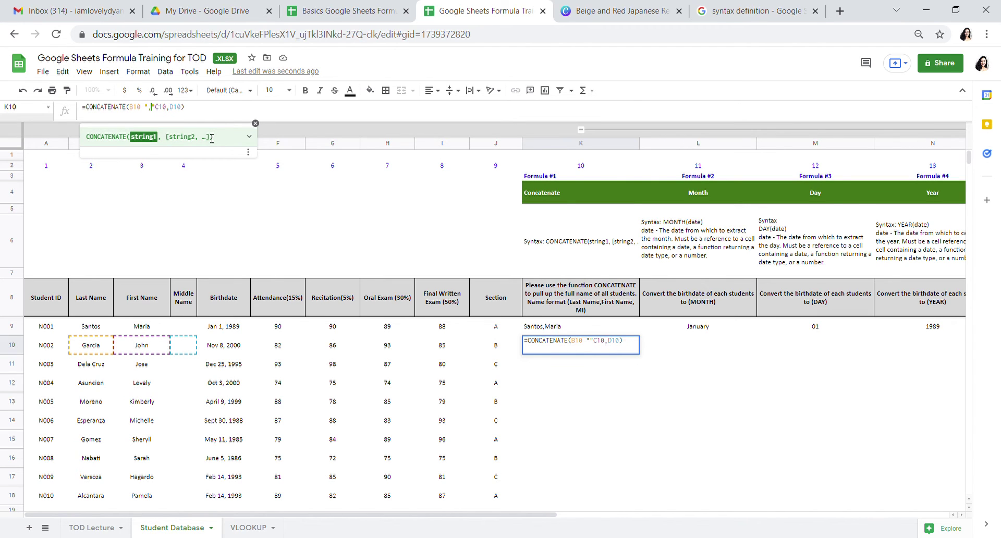
pyautogui.press('Right')
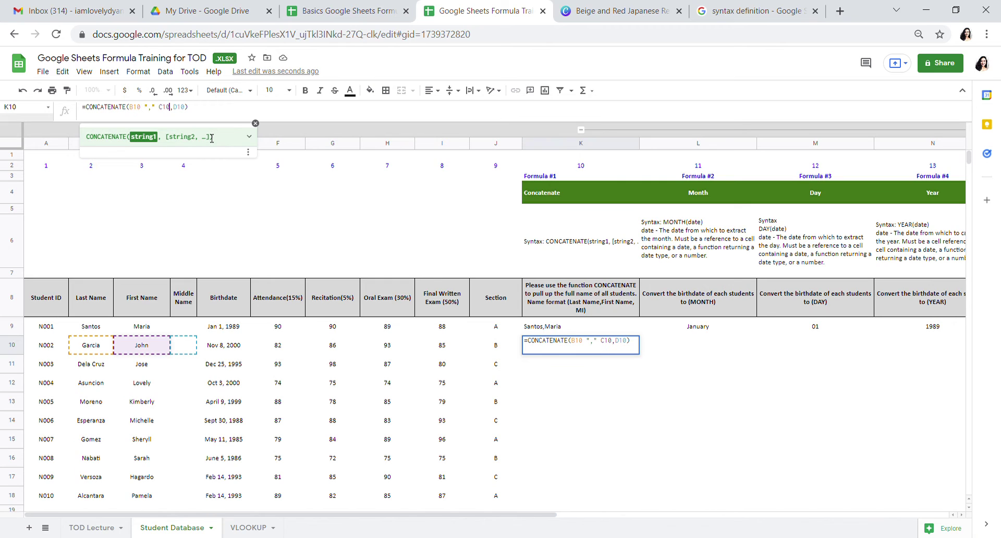
pyautogui.press('Delete')
# Add a second "," separator string between C10 and D10.
pyautogui.write('""')
pyautogui.press('Left')
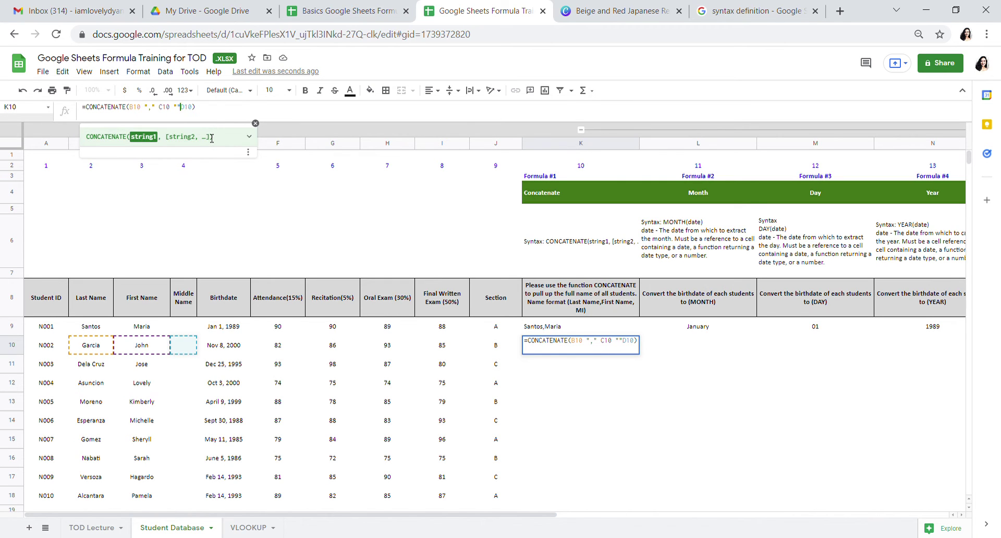
pyautogui.press('Right')
pyautogui.press('Left')
pyautogui.press('Left')
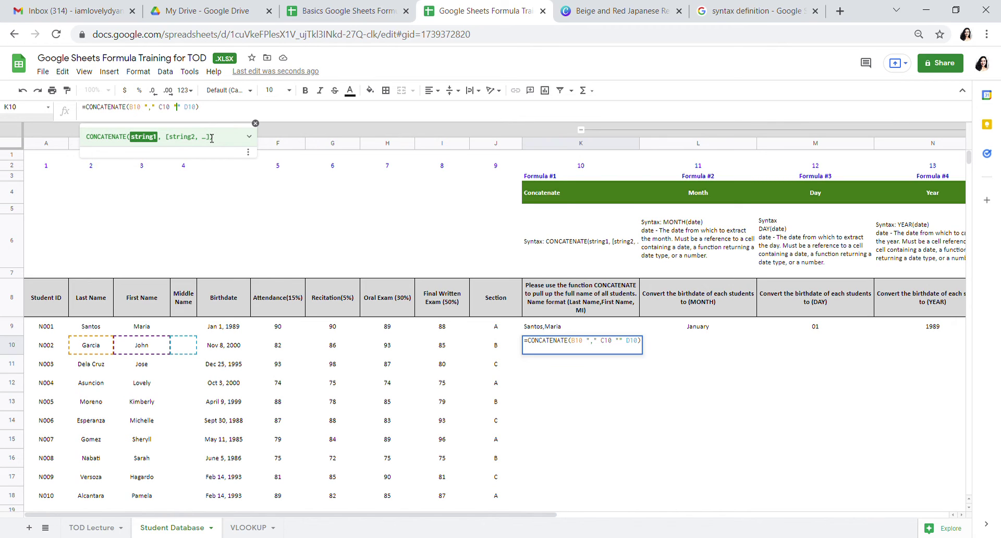
pyautogui.write(',')
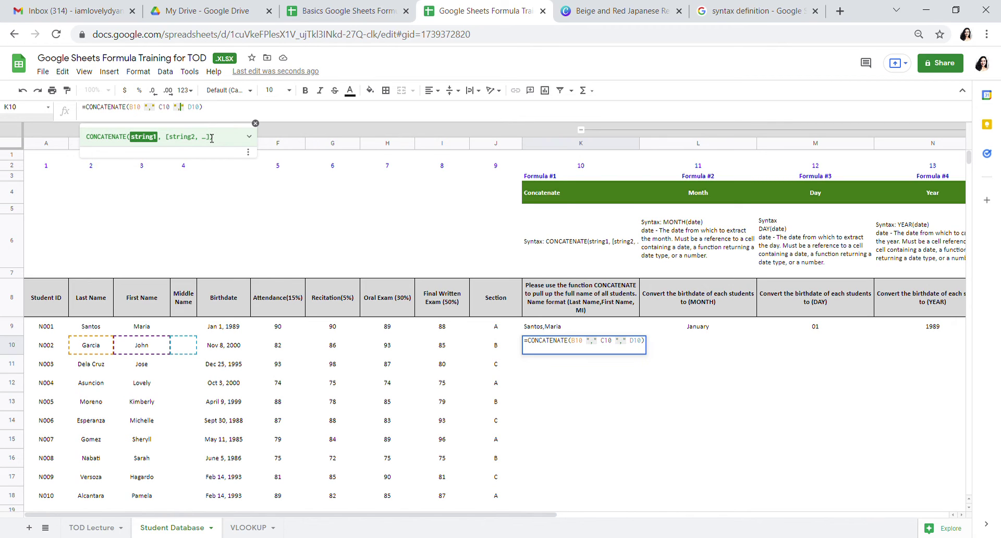
pyautogui.press('Left')
pyautogui.press('Left')
pyautogui.press('Left')
pyautogui.press('Left')
pyautogui.press('Left')
pyautogui.press('Left')
pyautogui.press('Left')
pyautogui.press('Left')
# Join B10, C10 and the "," separators with & operators and commit the K10 formula.
pyautogui.write('&')
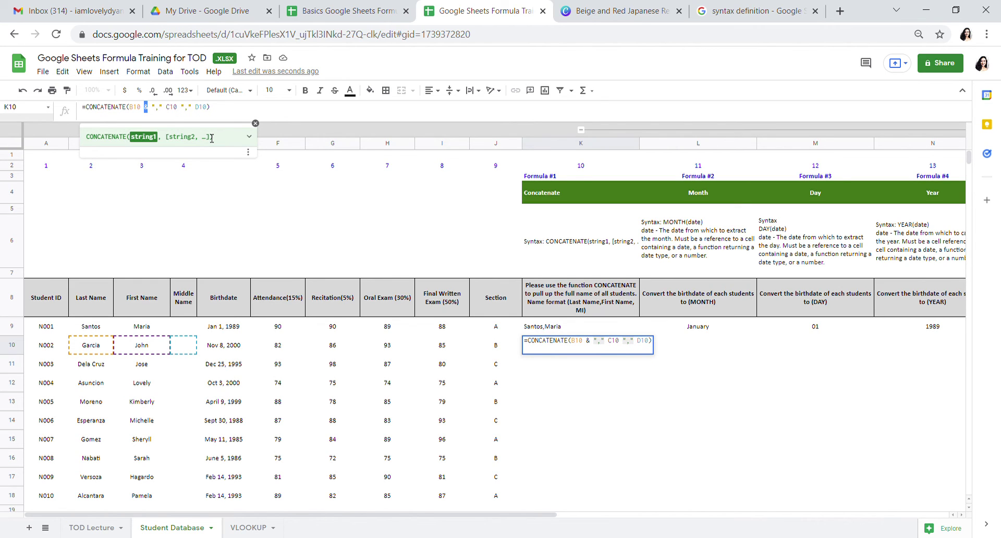
pyautogui.press('Right')
pyautogui.press('Right')
pyautogui.press('Right')
pyautogui.press('Right')
pyautogui.press('Right')
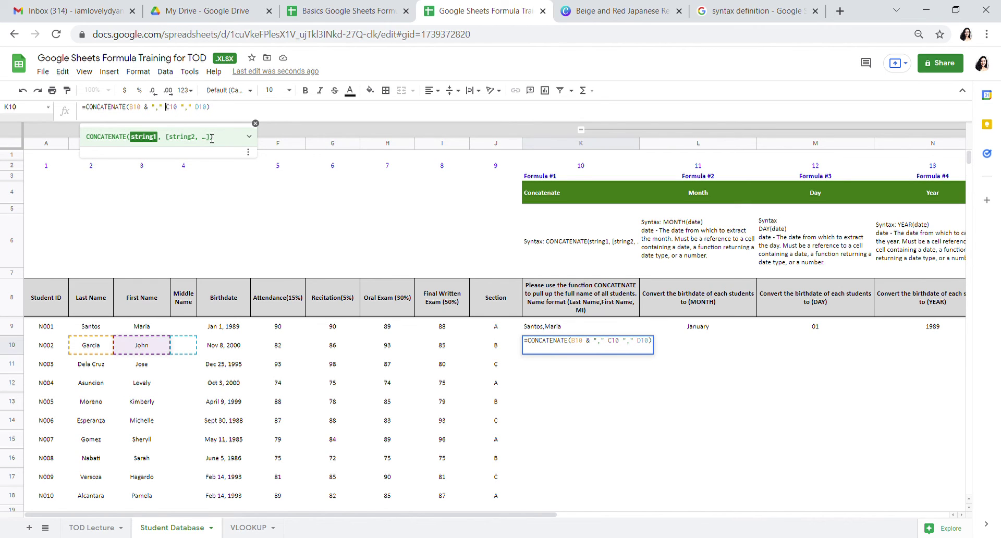
pyautogui.write('&')
pyautogui.press('Right')
pyautogui.press('Right')
pyautogui.press('Right')
pyautogui.write('&')
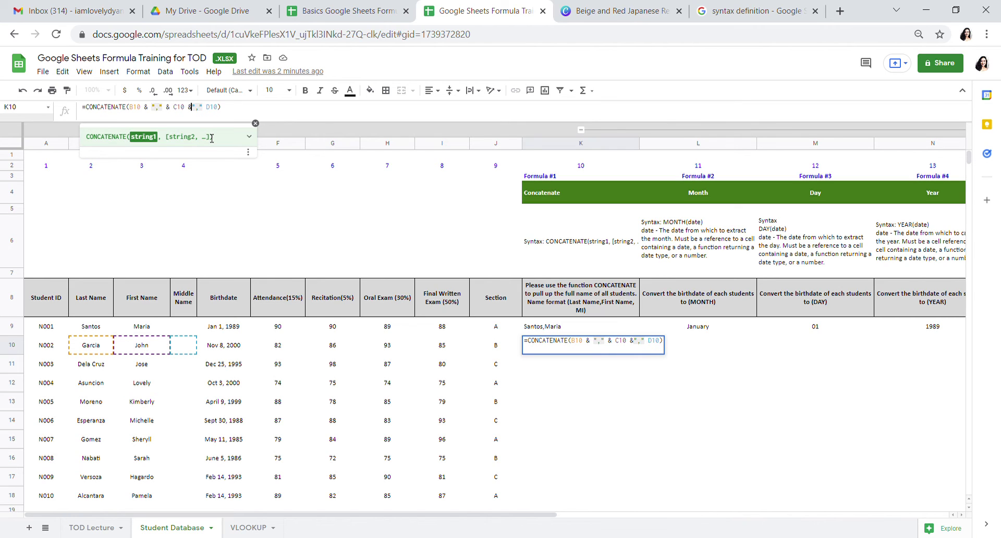
pyautogui.press('Left')
pyautogui.press('Left')
pyautogui.press('Right')
pyautogui.press('Right')
pyautogui.press('Right')
pyautogui.press('Right')
pyautogui.press('Right')
pyautogui.press('Right')
pyautogui.write('&')
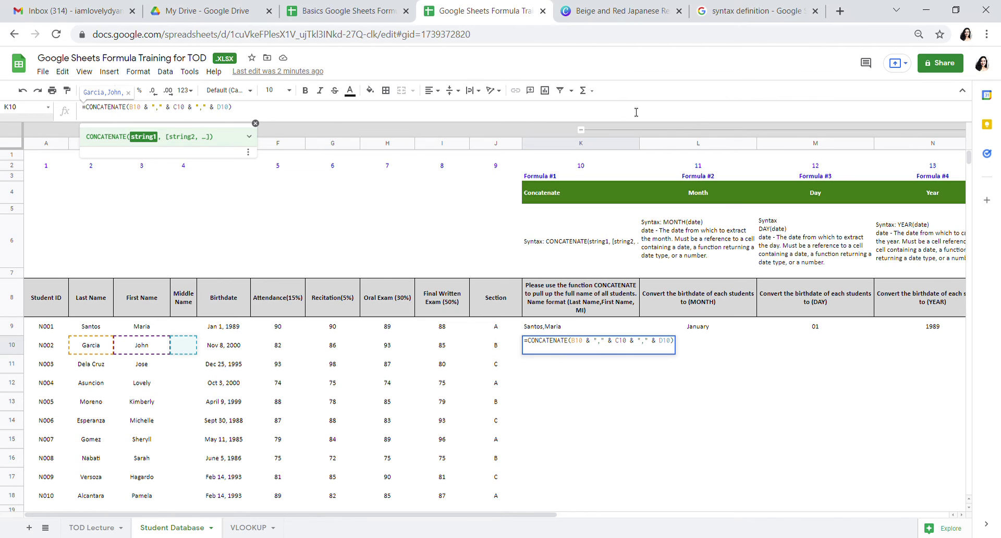
pyautogui.press('BackSpace')
pyautogui.press('BackSpace')
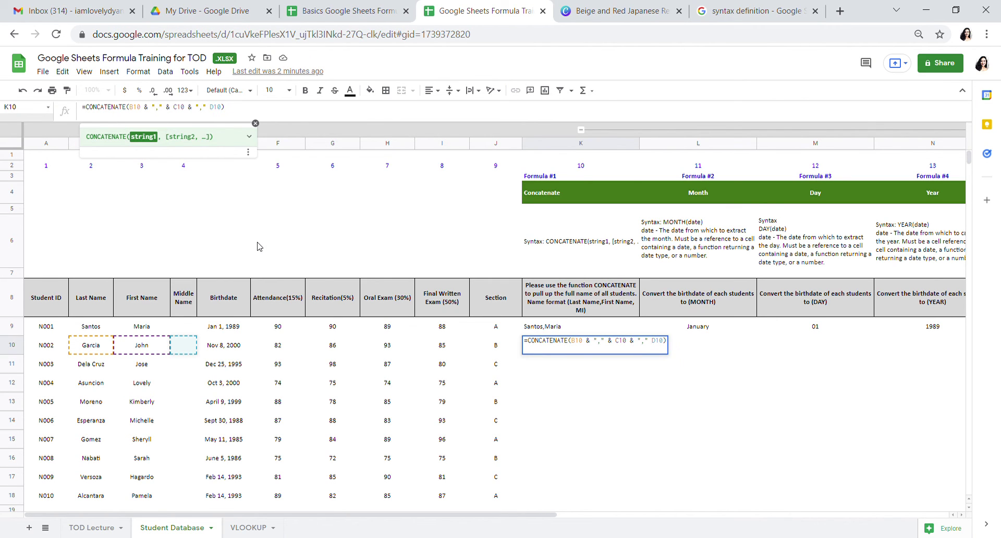
pyautogui.press('Tab')
pyautogui.press('Left')
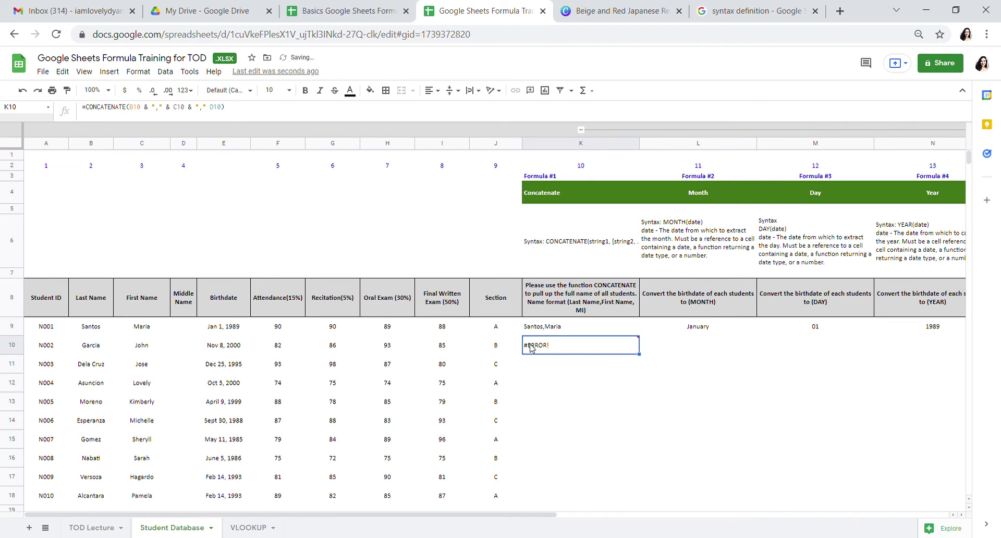
pyautogui.moveTo(593, 353)
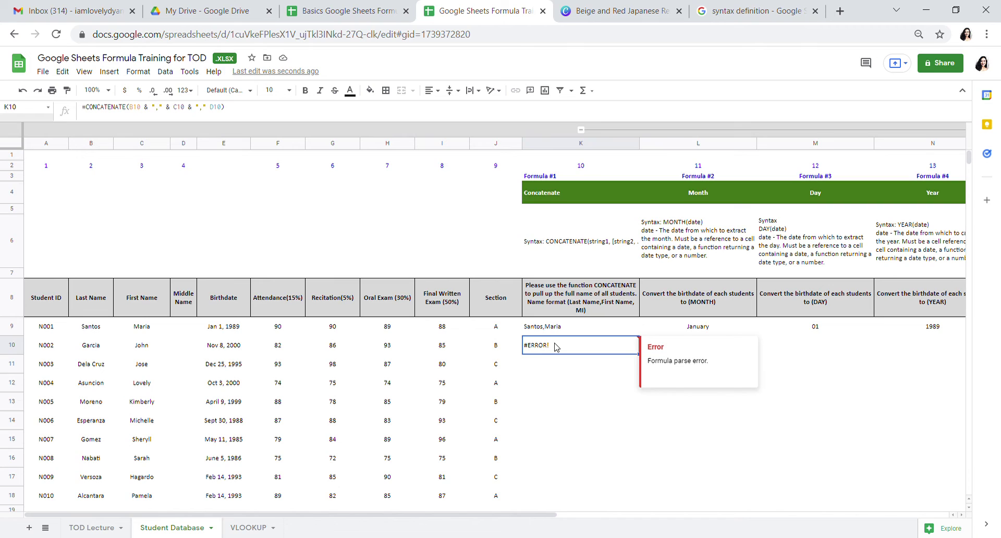
pyautogui.click(209, 106)
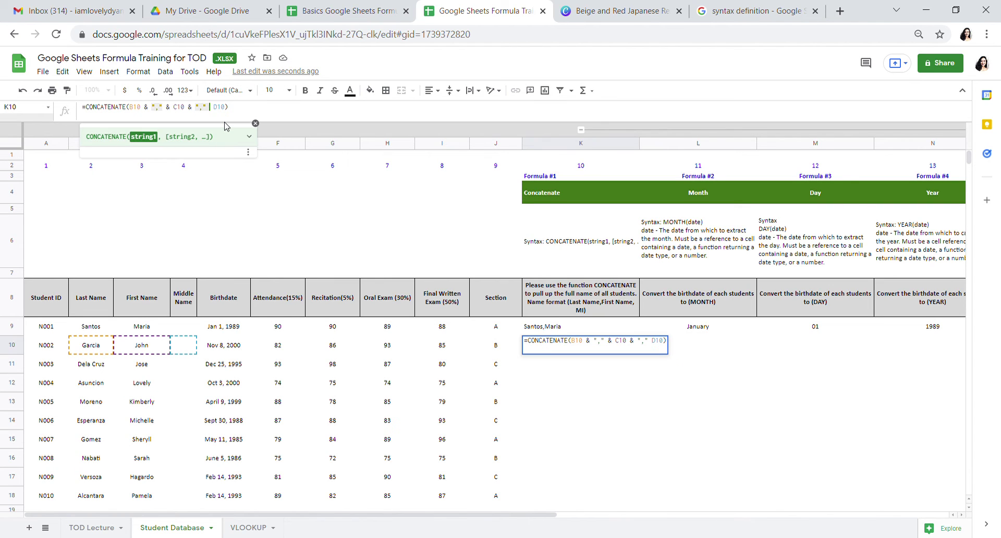
pyautogui.write('&')
pyautogui.press('Tab')
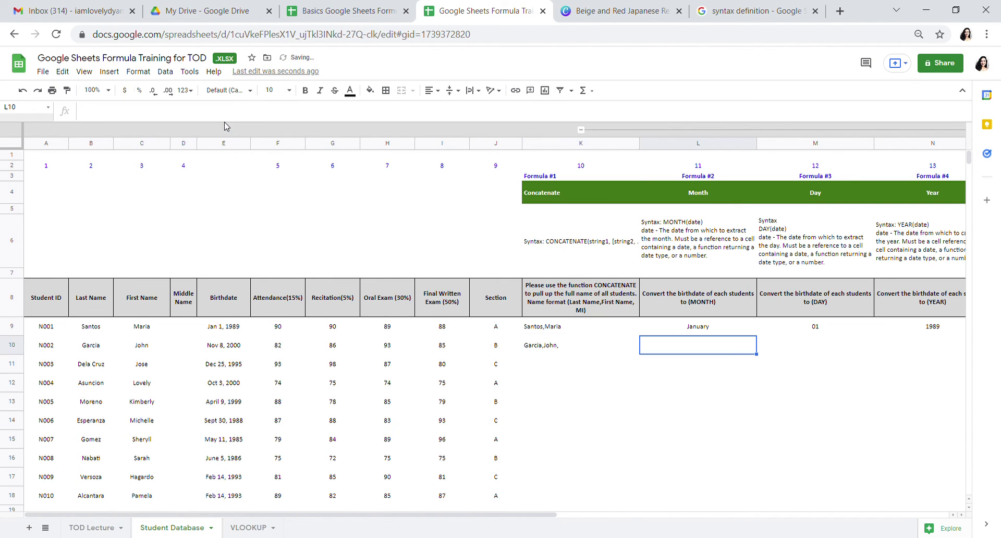
pyautogui.press('Left')
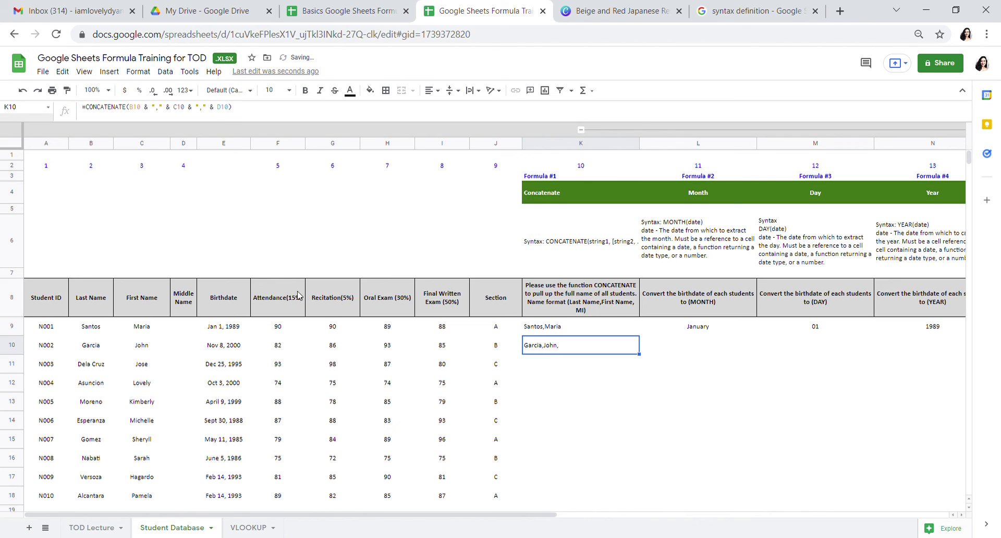
# Enter middle initials G, A, F, B, K, L, E, Z, A and T down D9 to D18.
pyautogui.click(187, 327)
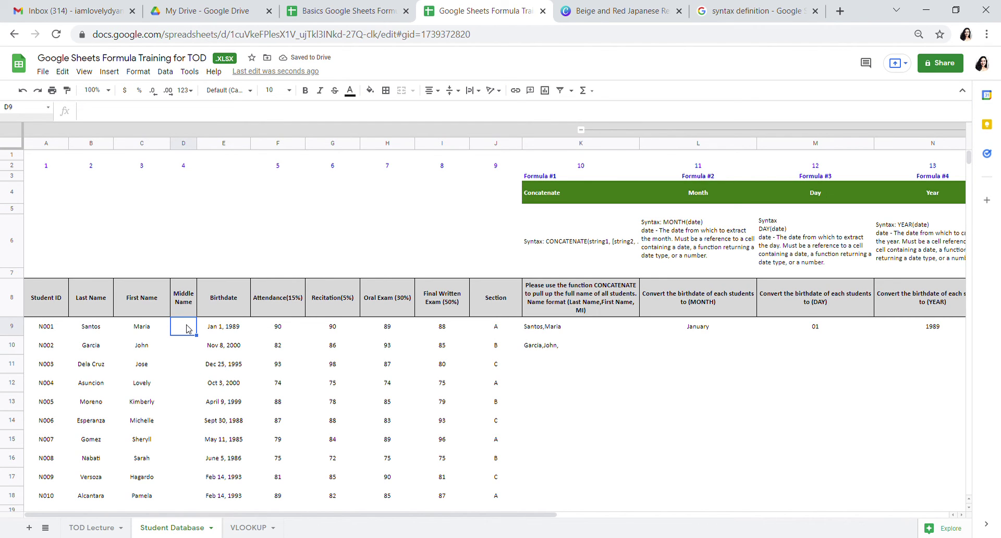
pyautogui.write('G')
pyautogui.press('Return')
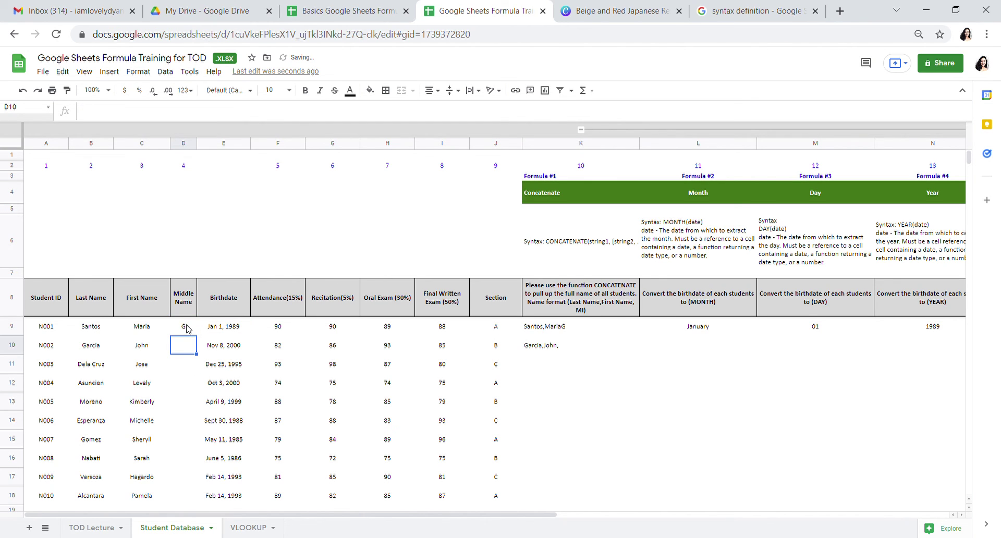
pyautogui.write('A')
pyautogui.press('Return')
pyautogui.write('F')
pyautogui.press('Return')
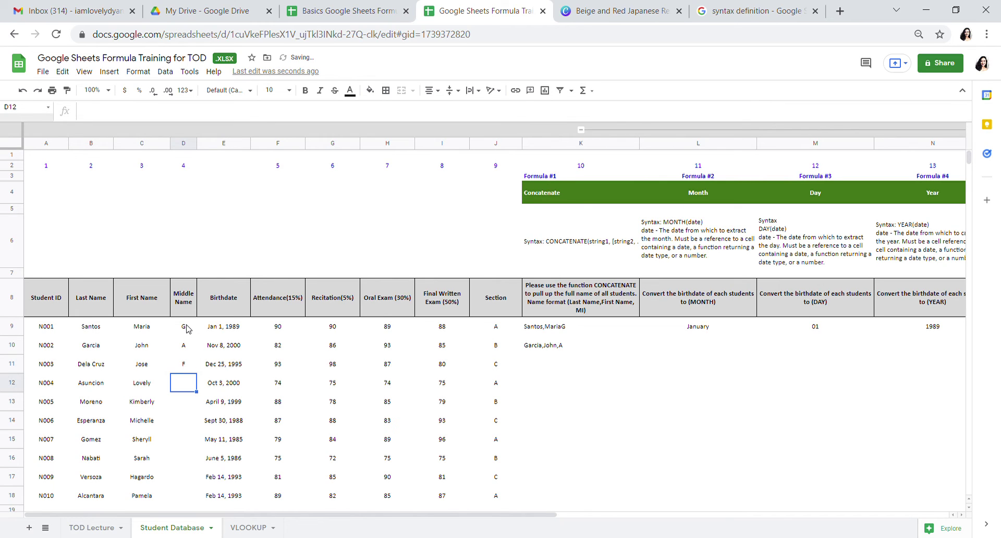
pyautogui.write('B')
pyautogui.press('Return')
pyautogui.write('K')
pyautogui.press('Return')
pyautogui.write('LP')
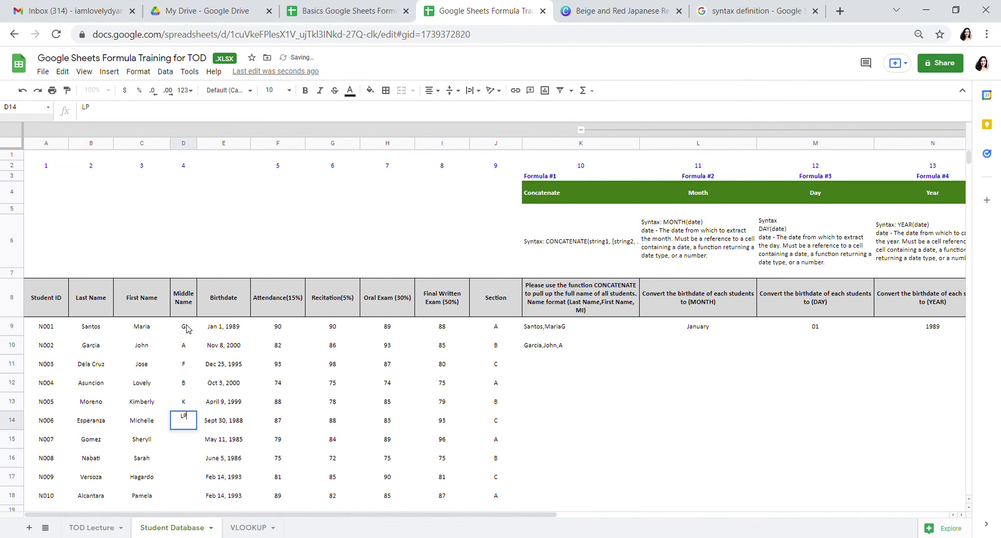
pyautogui.press('BackSpace')
pyautogui.hotkey('ctrl', 'Return')
pyautogui.press('Return')
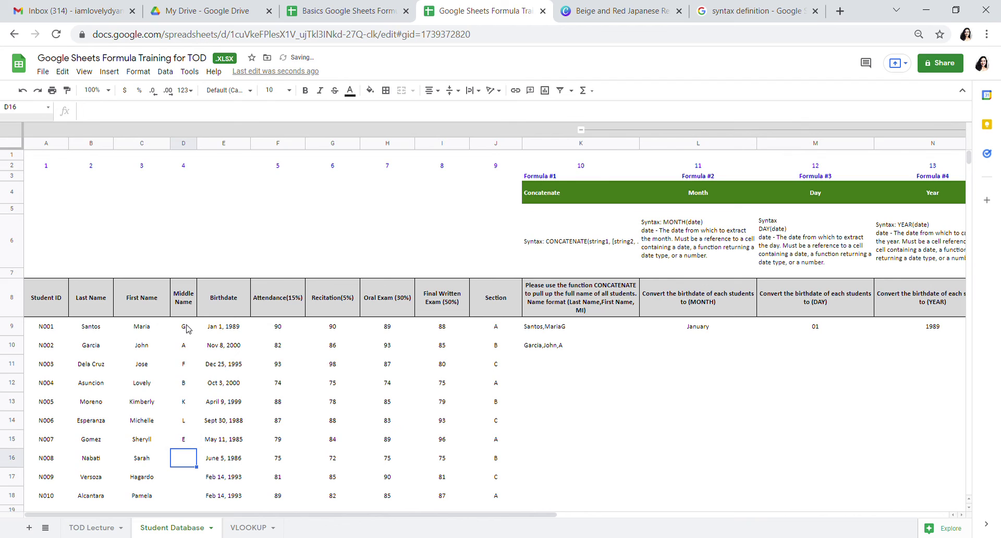
pyautogui.write('Z')
pyautogui.press('Return')
pyautogui.write('A')
pyautogui.press('Return')
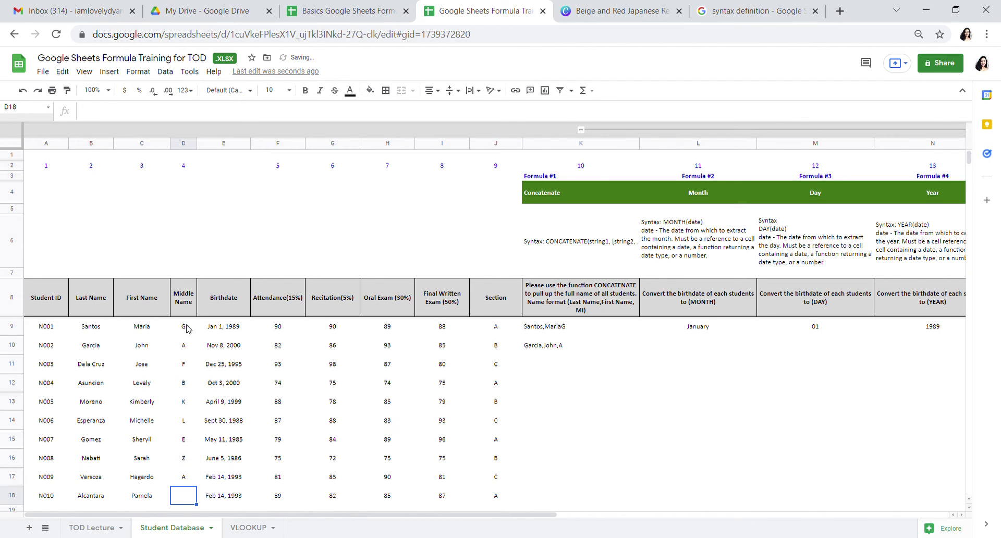
pyautogui.write('T')
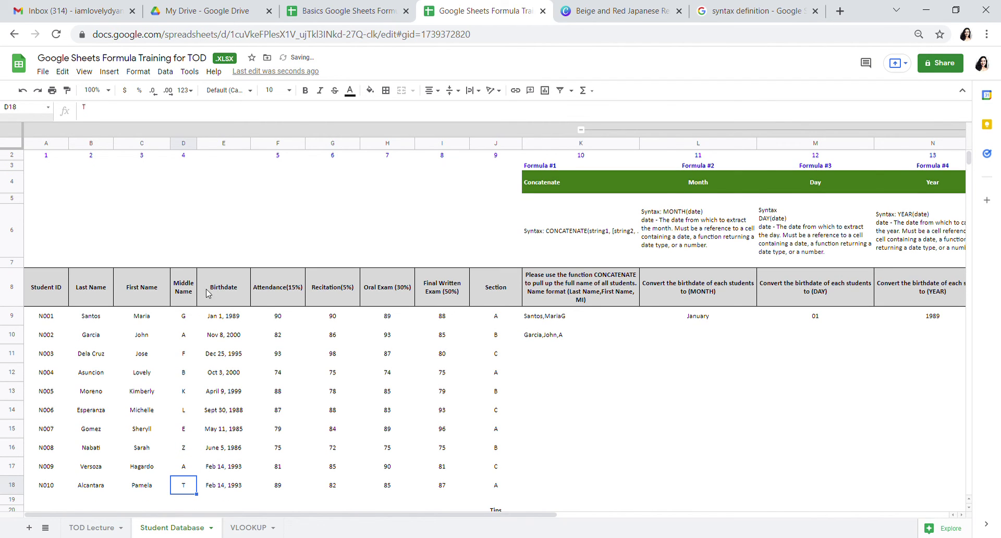
pyautogui.click(563, 335)
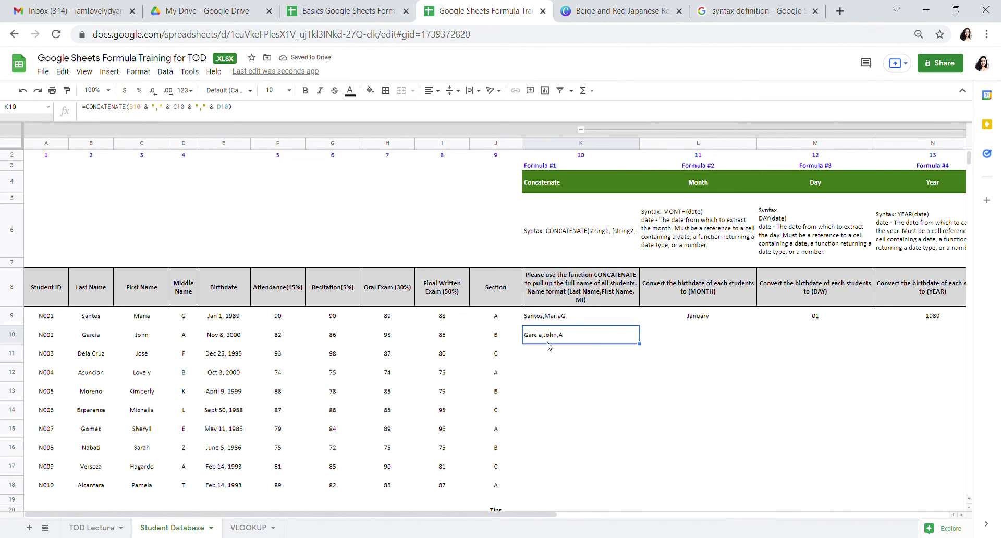
pyautogui.click(586, 360)
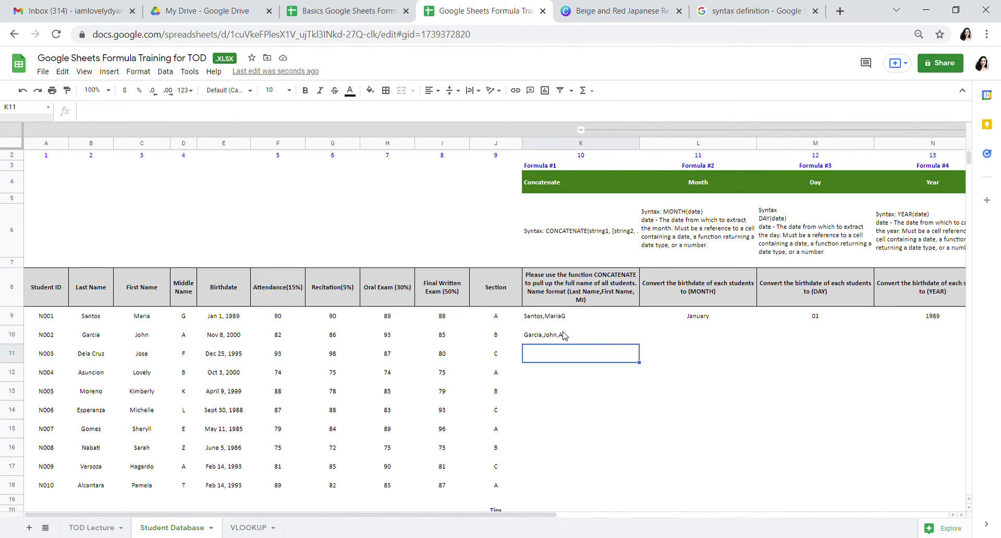
pyautogui.click(565, 335)
pyautogui.click(555, 287)
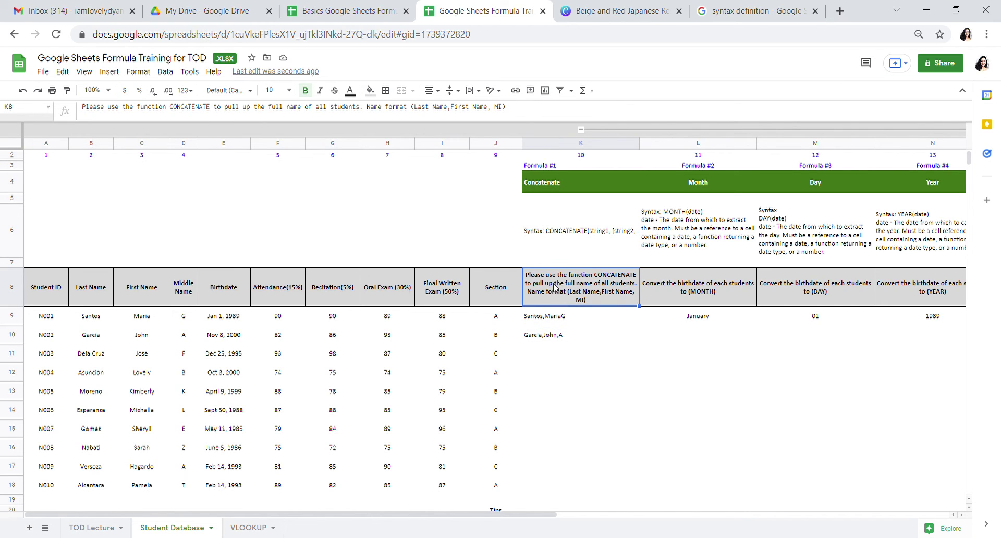
pyautogui.click(560, 339)
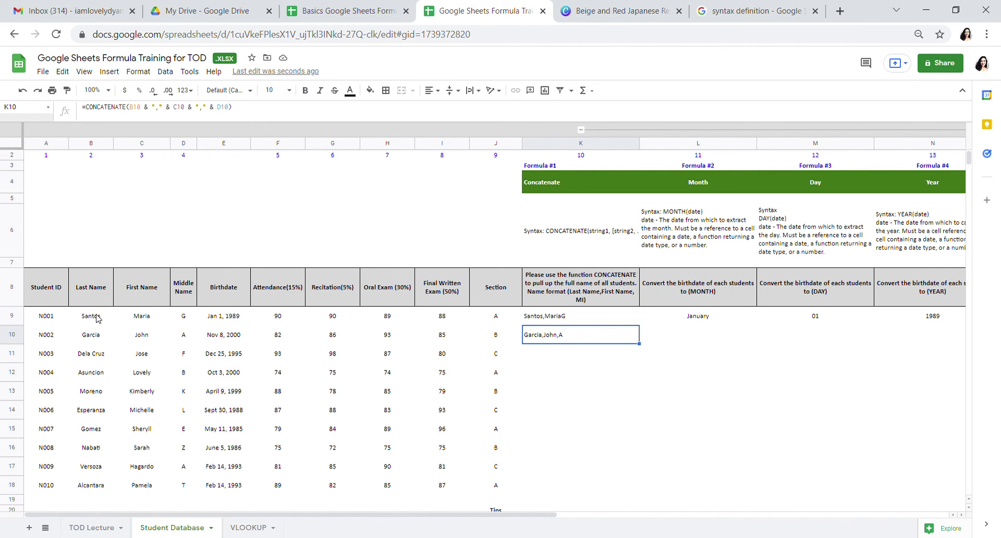
pyautogui.click(216, 288)
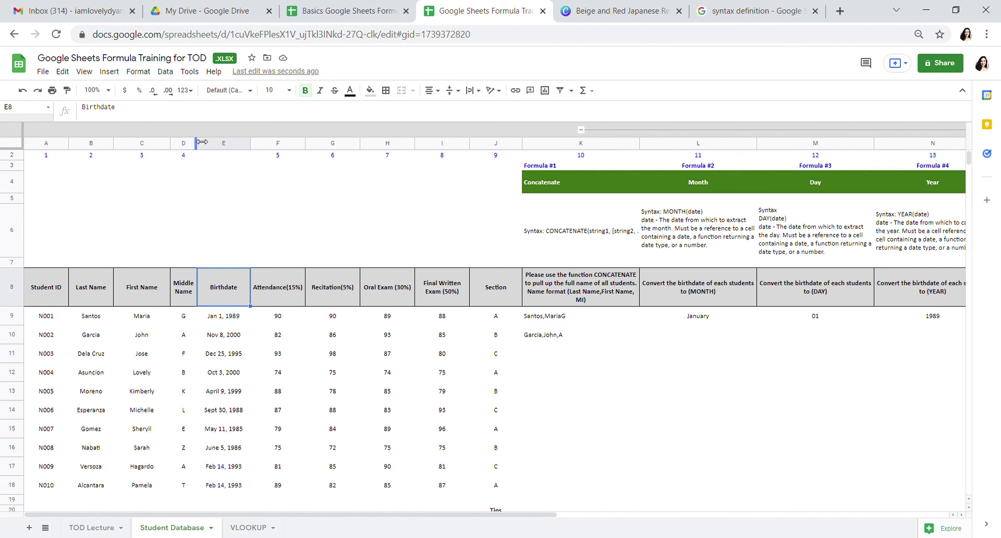
# Widen column D so the Middle Name header fits on one line.
pyautogui.moveTo(197, 142); pyautogui.dragTo(209, 140)
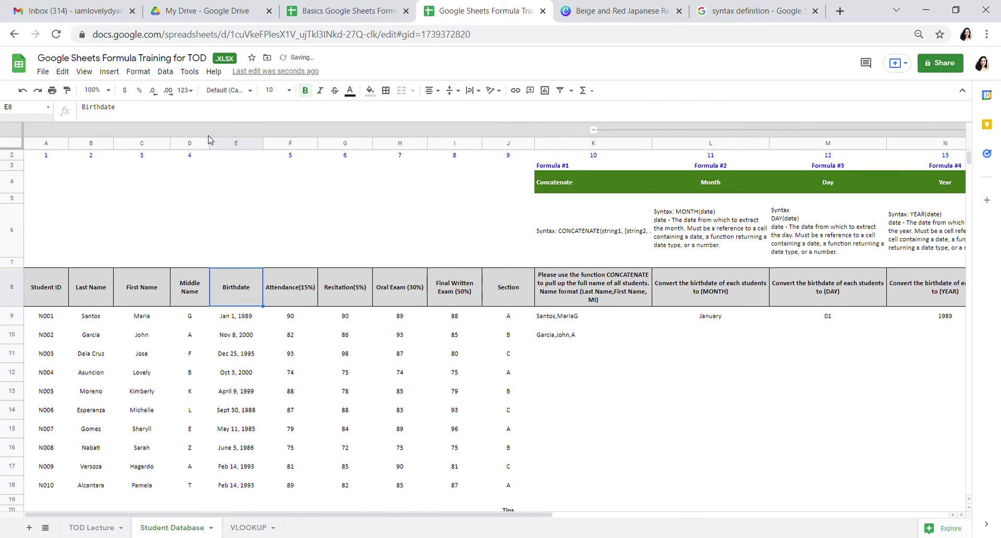
pyautogui.click(572, 339)
pyautogui.click(569, 371)
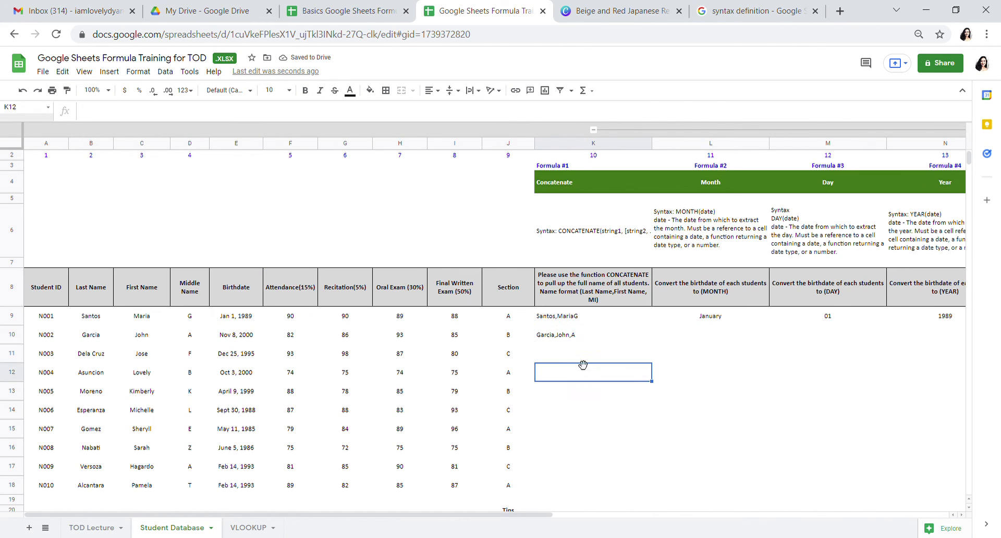
pyautogui.click(576, 339)
# Check the ten student rows, then select K11 to K18 below the formula cell.
pyautogui.scroll(-1, 585, 342)
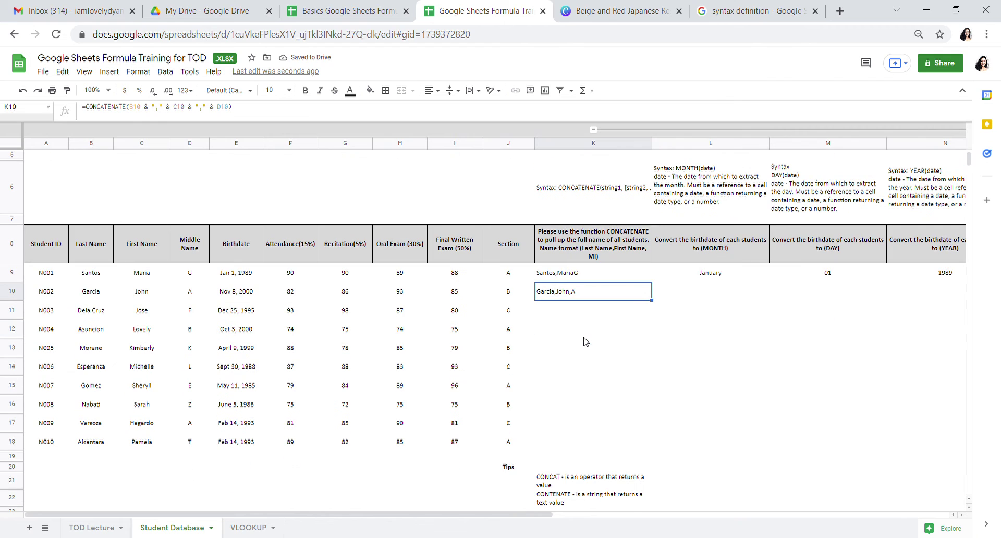
pyautogui.moveTo(14, 273); pyautogui.dragTo(14, 441)
pyautogui.click(35, 430)
pyautogui.moveTo(13, 274); pyautogui.dragTo(13, 442)
pyautogui.click(235, 440)
pyautogui.scroll(-3, 469, 380)
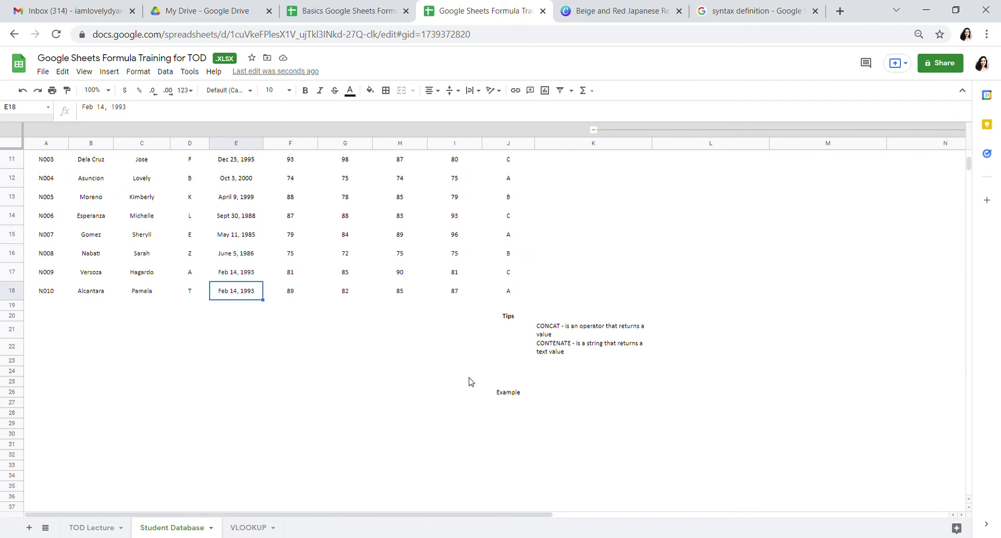
pyautogui.scroll(2, 521, 355)
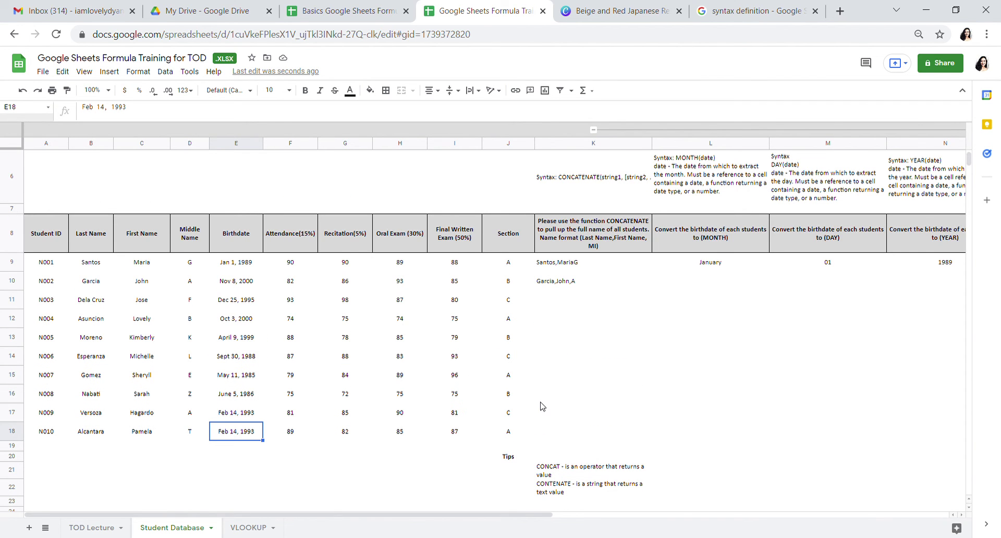
pyautogui.click(558, 281)
pyautogui.moveTo(562, 300); pyautogui.dragTo(565, 437)
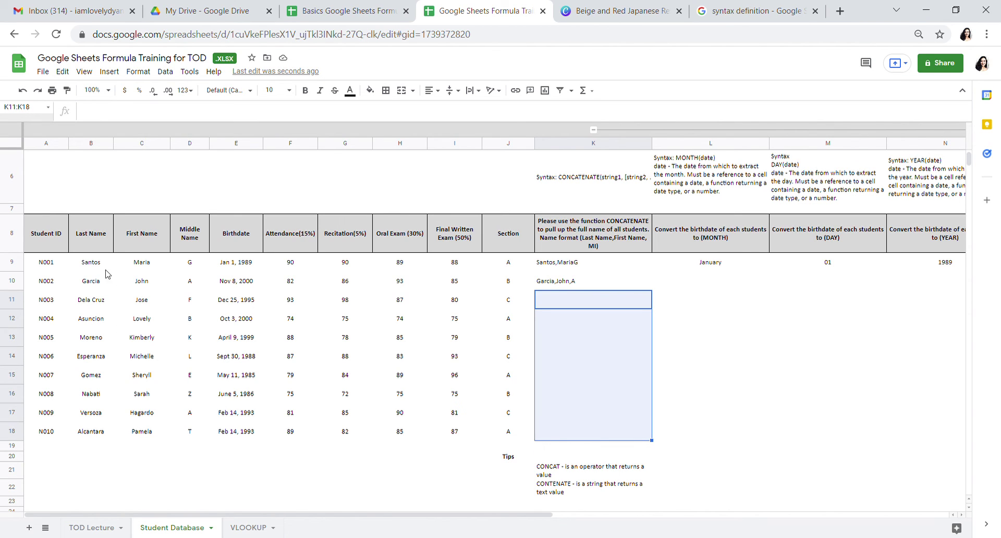
pyautogui.click(94, 286)
pyautogui.click(93, 305)
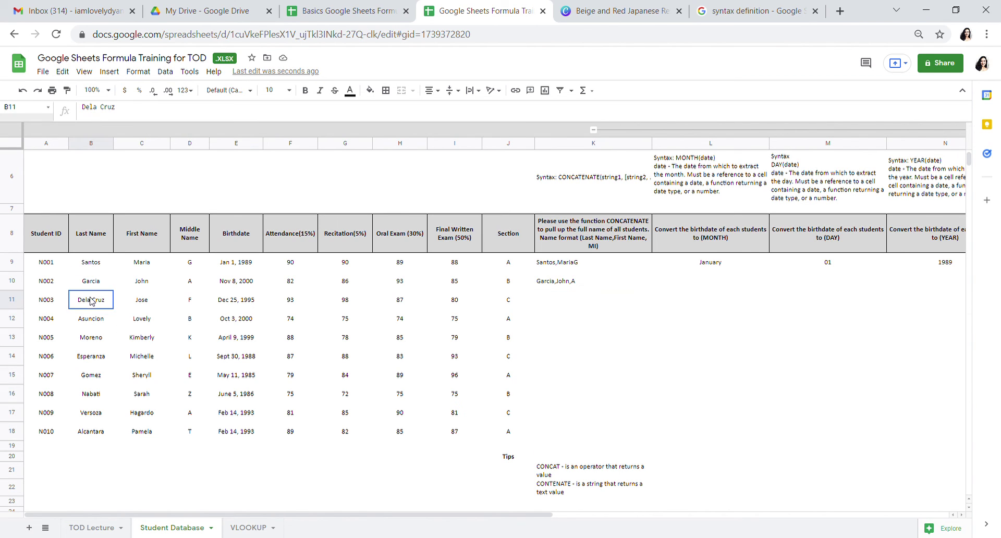
pyautogui.click(103, 286)
pyautogui.click(147, 286)
pyautogui.click(165, 307)
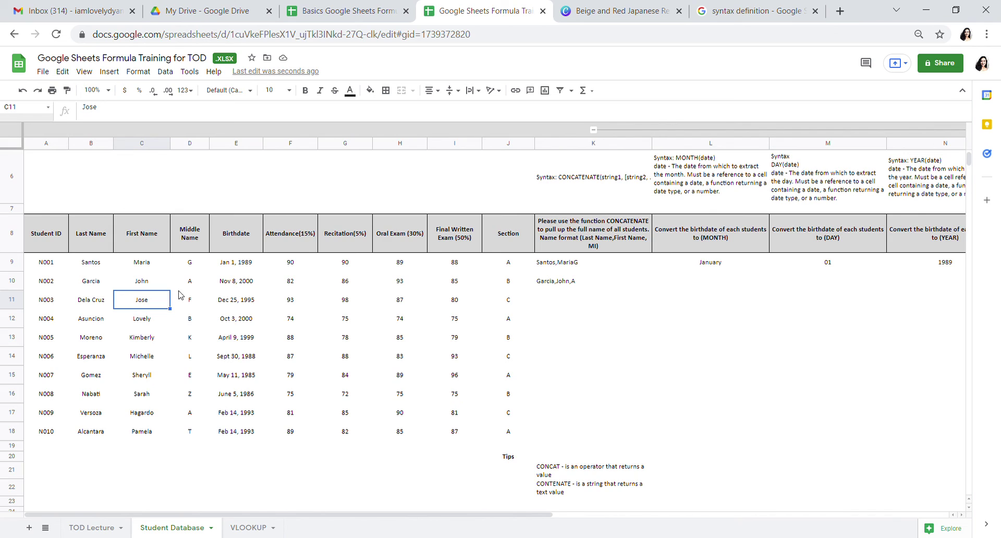
pyautogui.moveTo(91, 301); pyautogui.dragTo(190, 287)
pyautogui.click(93, 301)
pyautogui.click(146, 307)
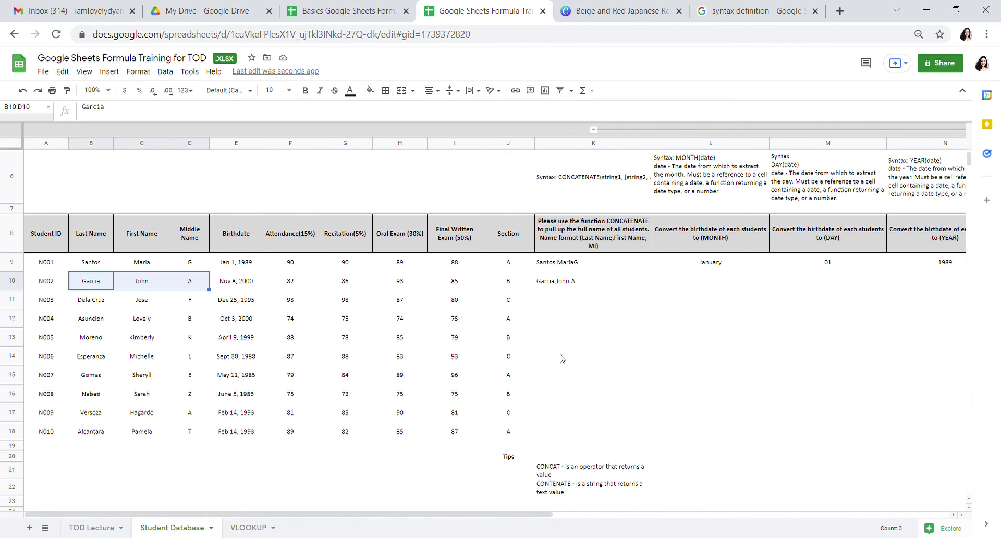
pyautogui.click(561, 284)
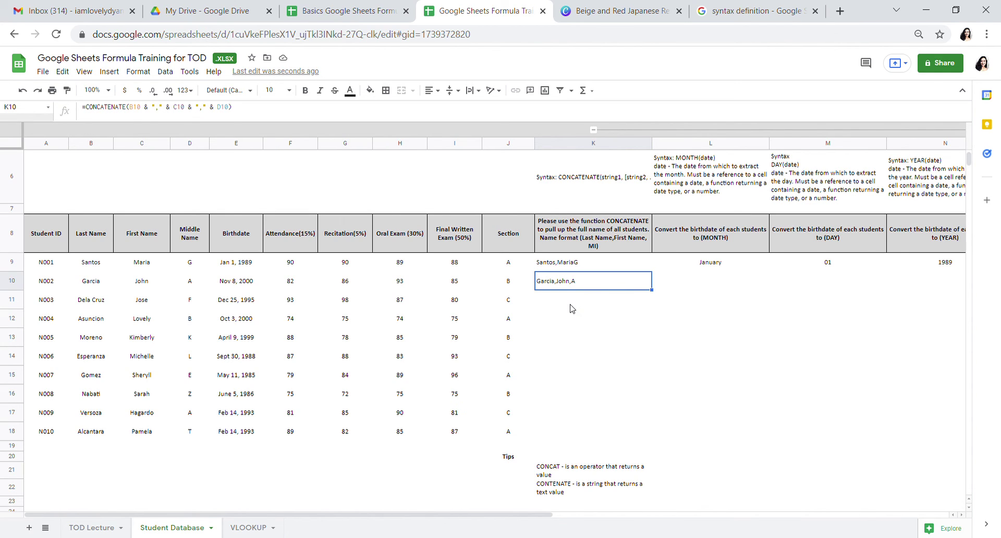
pyautogui.click(570, 300)
pyautogui.click(569, 282)
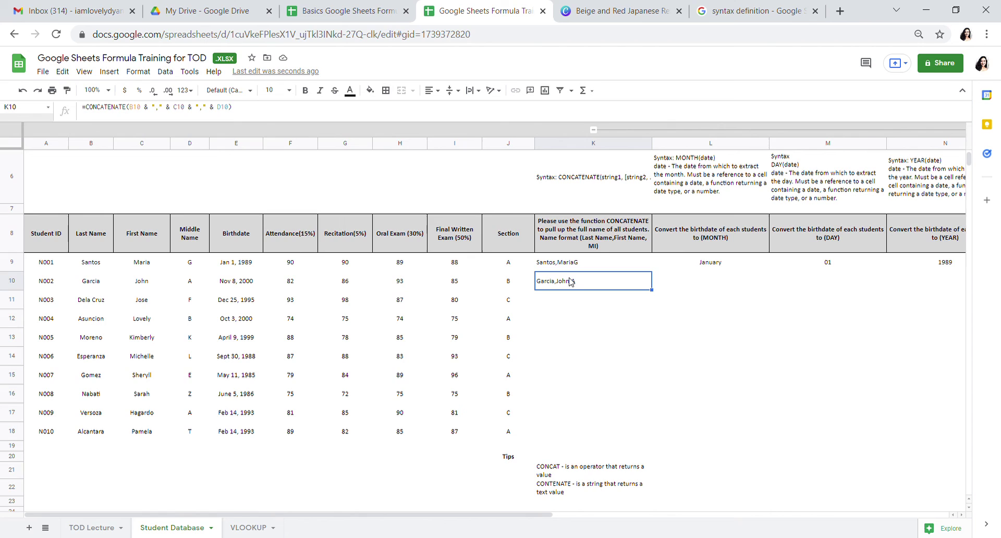
pyautogui.click(570, 299)
pyautogui.click(568, 282)
pyautogui.click(10, 284)
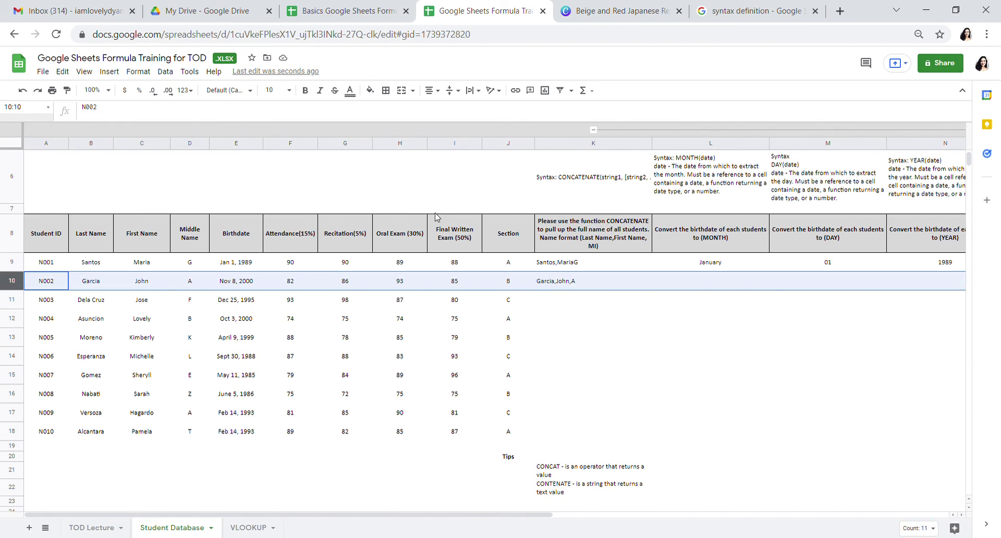
pyautogui.click(545, 146)
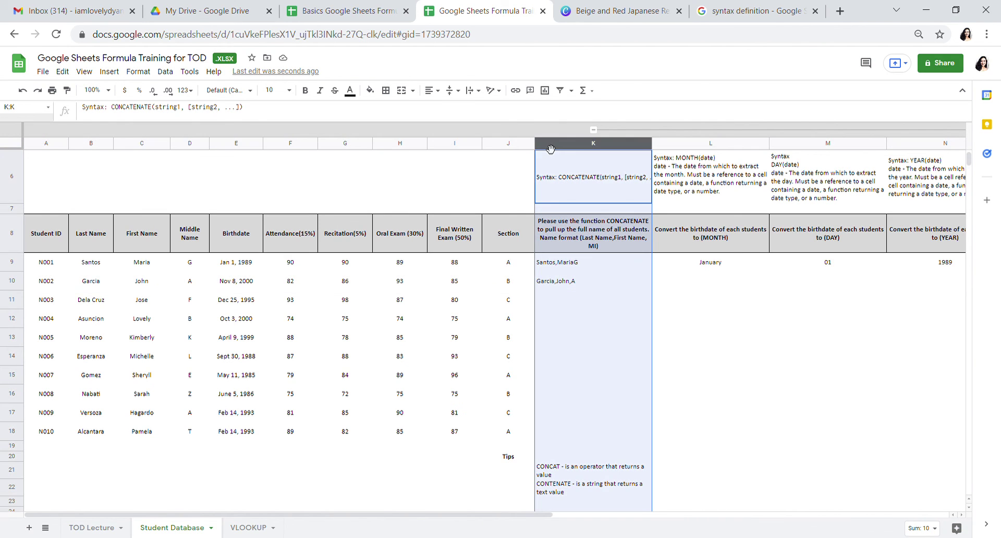
pyautogui.click(575, 285)
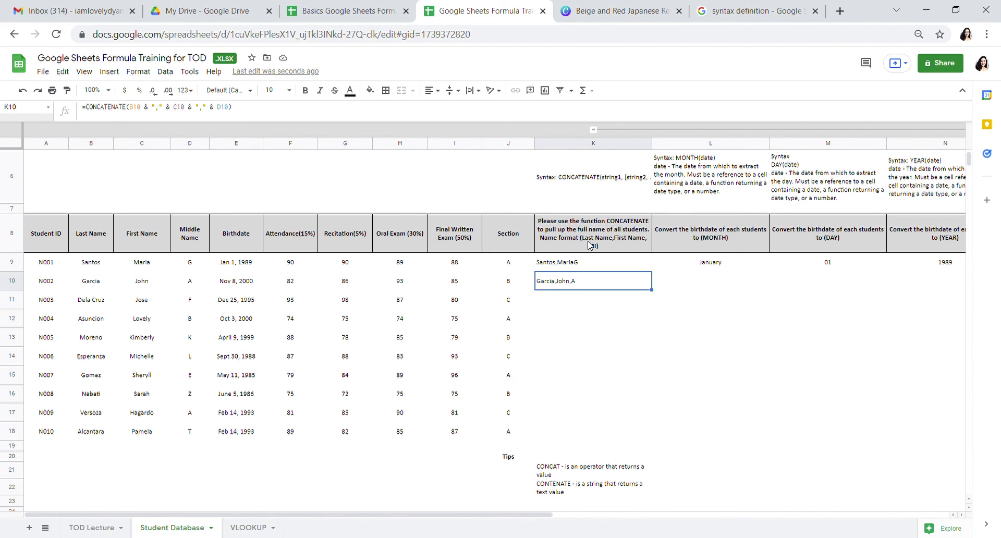
pyautogui.click(597, 320)
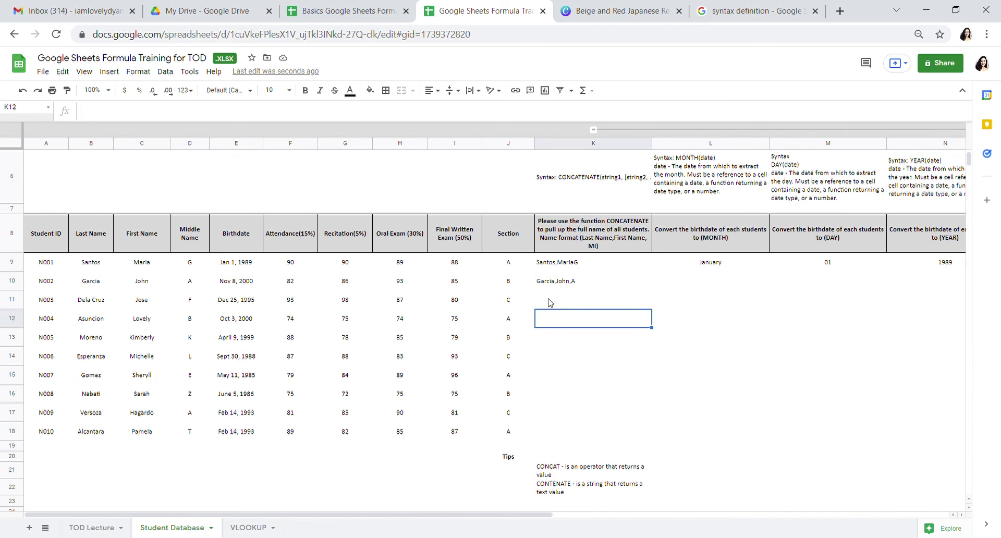
pyautogui.click(549, 302)
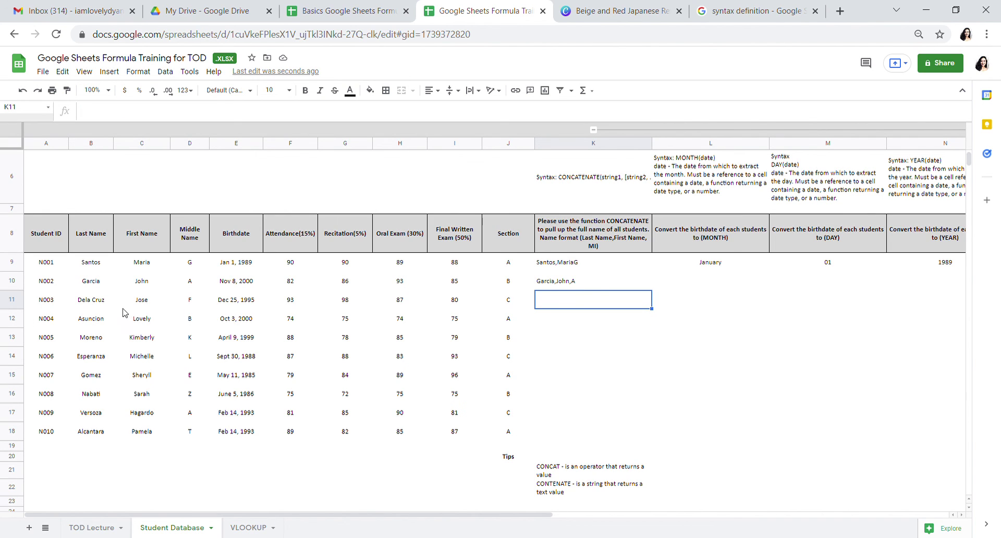
pyautogui.moveTo(15, 301); pyautogui.dragTo(14, 433)
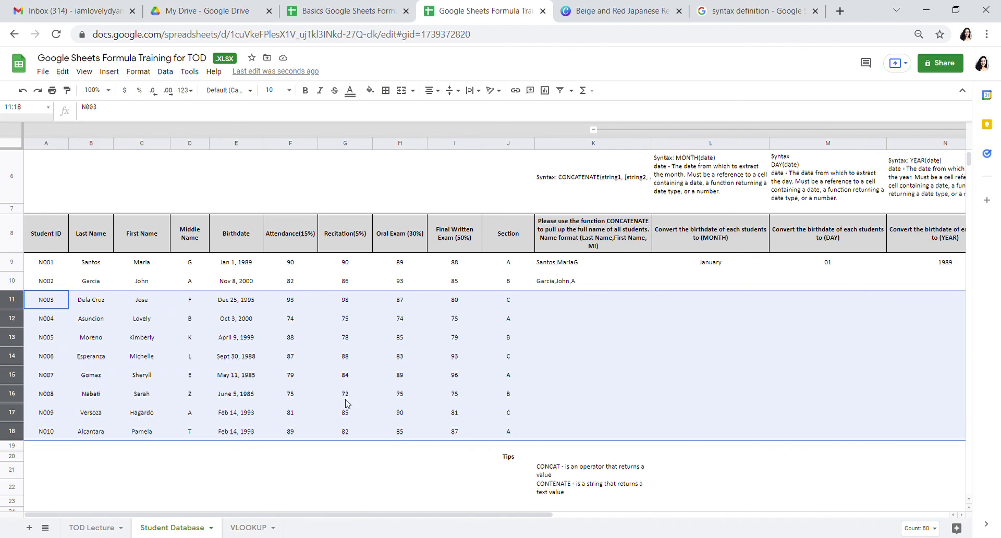
pyautogui.click(572, 284)
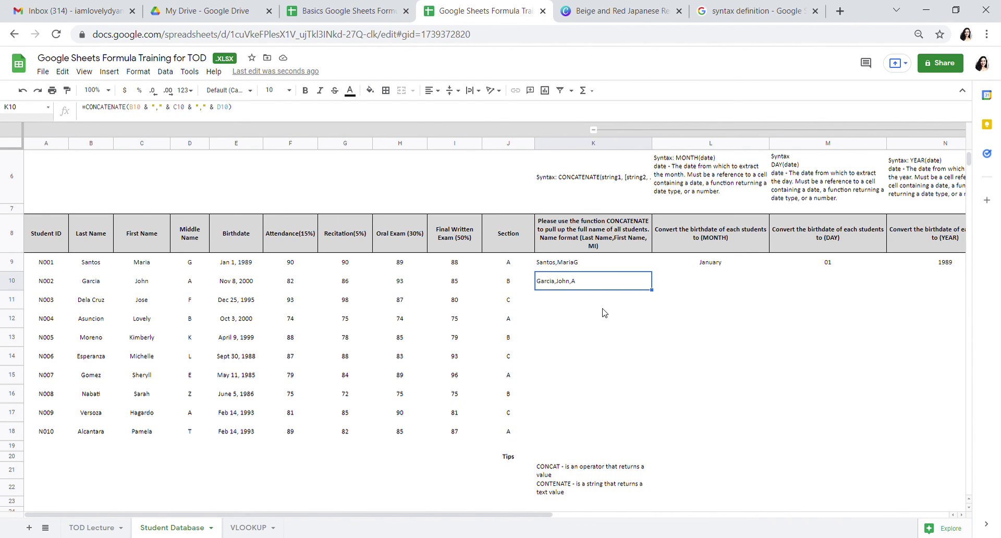
pyautogui.click(578, 321)
pyautogui.click(572, 286)
pyautogui.moveTo(660, 299); pyautogui.dragTo(658, 434)
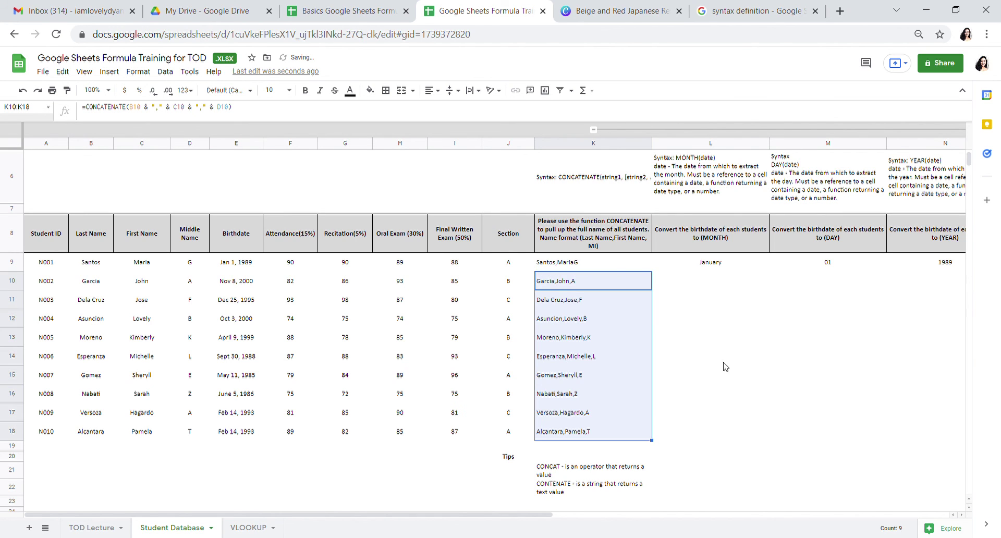
pyautogui.click(713, 399)
pyautogui.moveTo(7, 447); pyautogui.dragTo(11, 488)
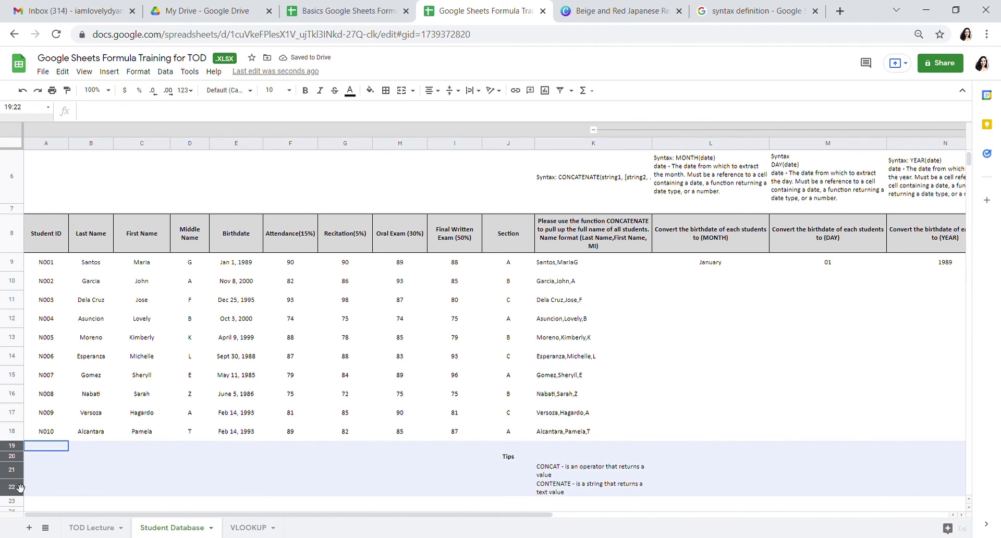
pyautogui.click(47, 471)
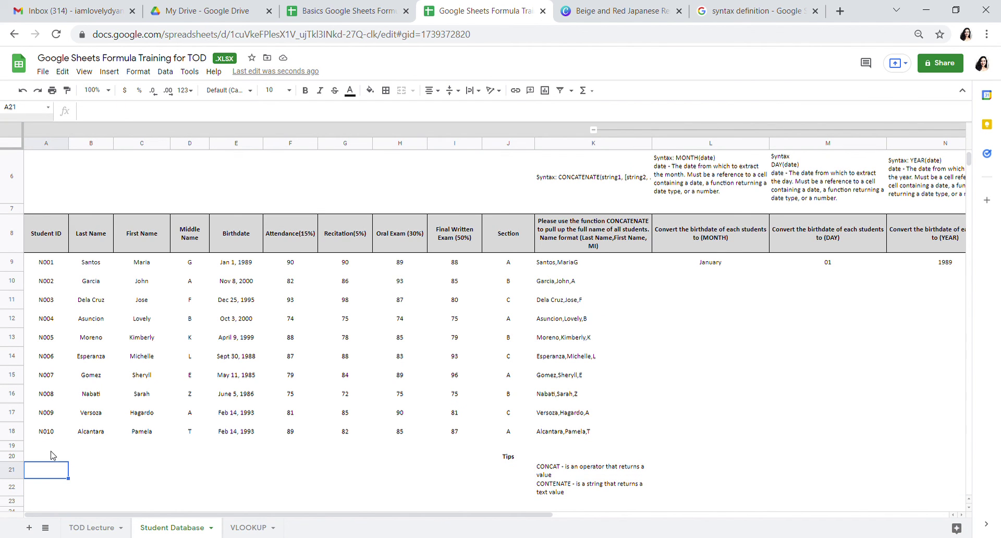
pyautogui.click(53, 447)
pyautogui.click(94, 468)
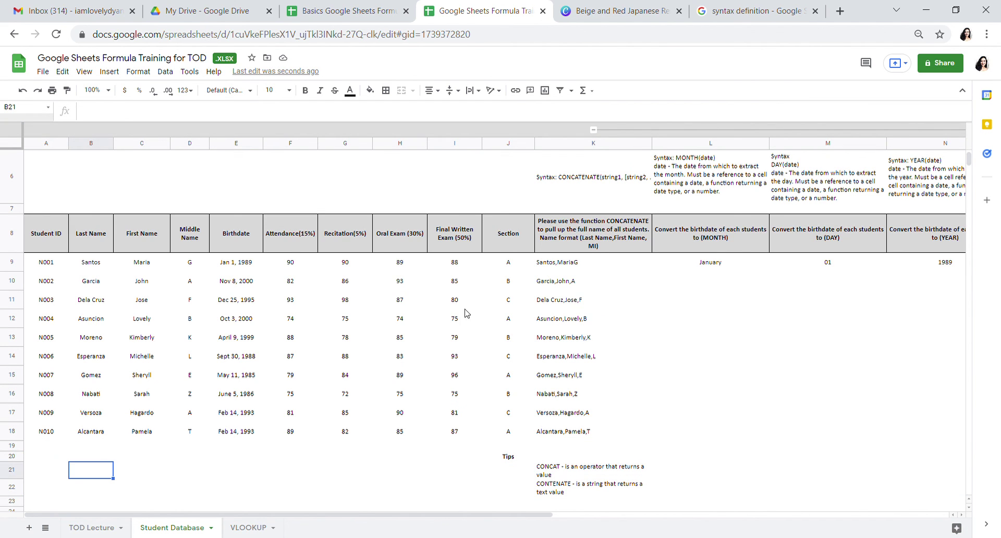
pyautogui.moveTo(565, 287); pyautogui.dragTo(573, 431)
pyautogui.click(706, 378)
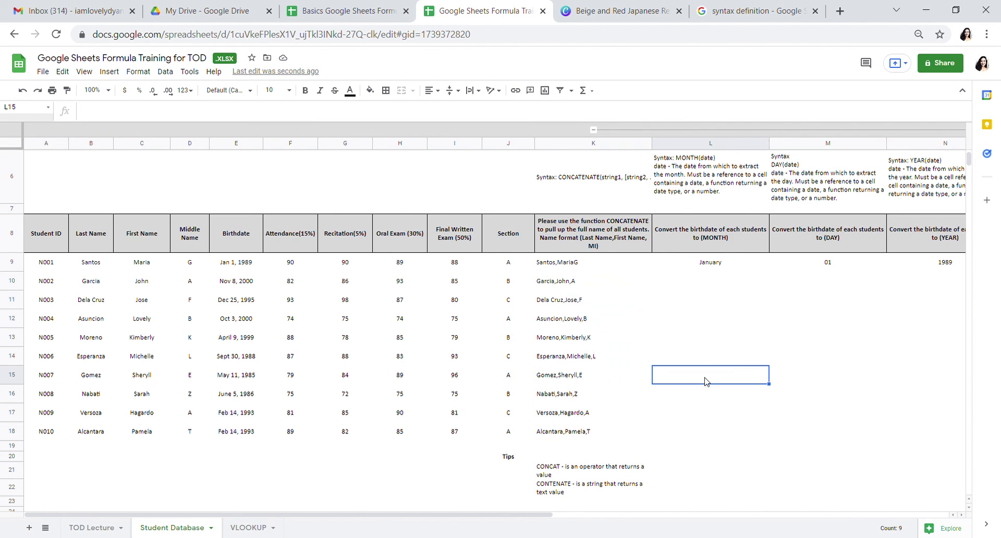
pyautogui.click(571, 284)
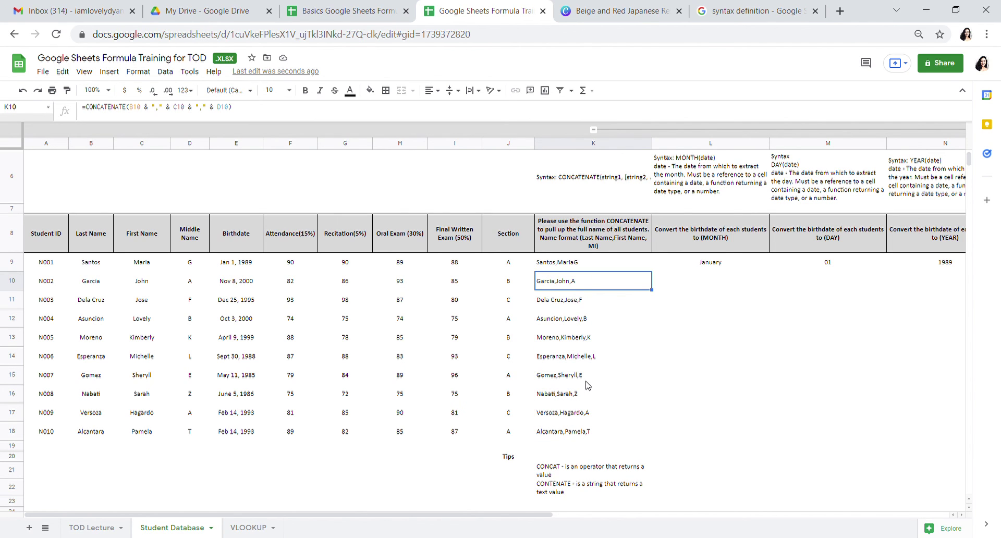
pyautogui.click(592, 344)
pyautogui.moveTo(564, 286); pyautogui.dragTo(626, 413)
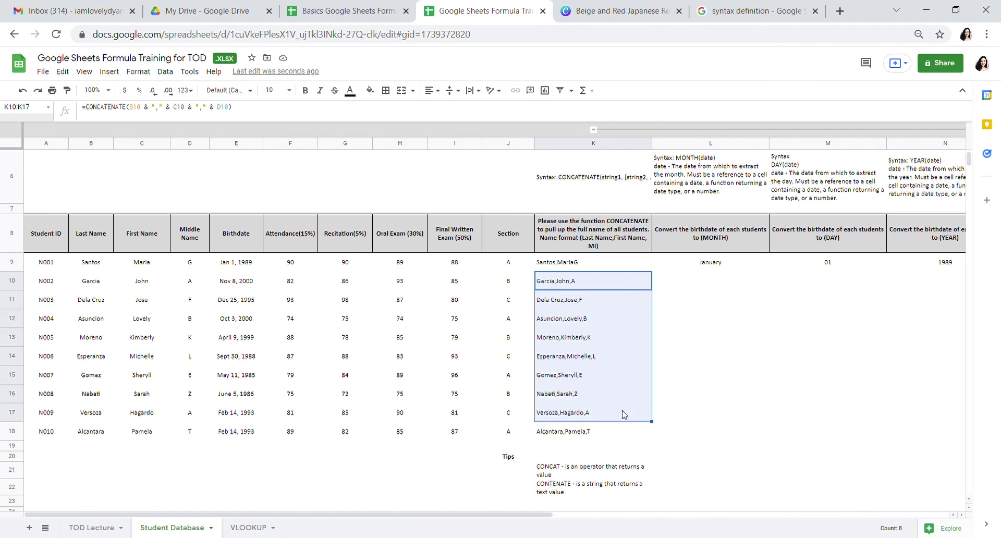
pyautogui.click(606, 411)
pyautogui.click(570, 288)
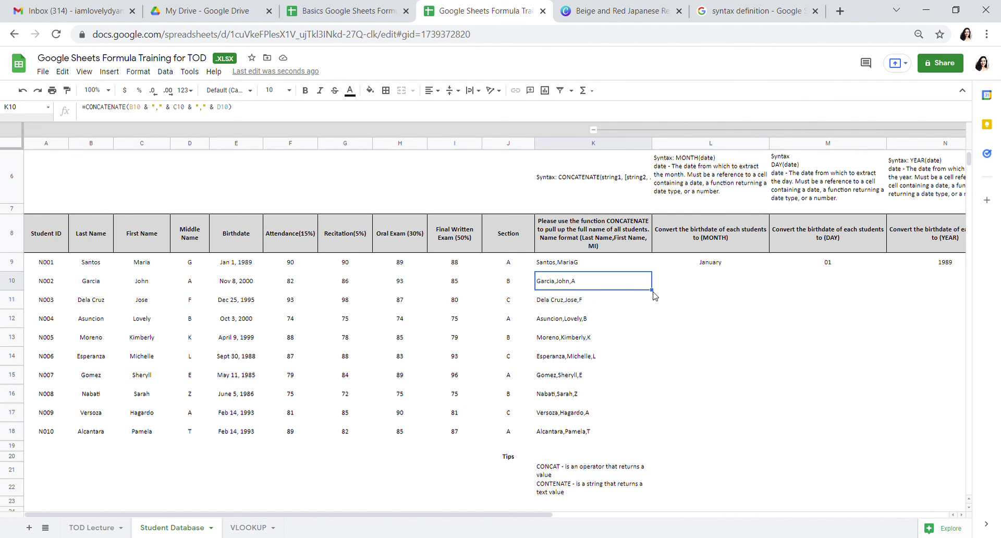
pyautogui.moveTo(652, 290); pyautogui.dragTo(634, 433)
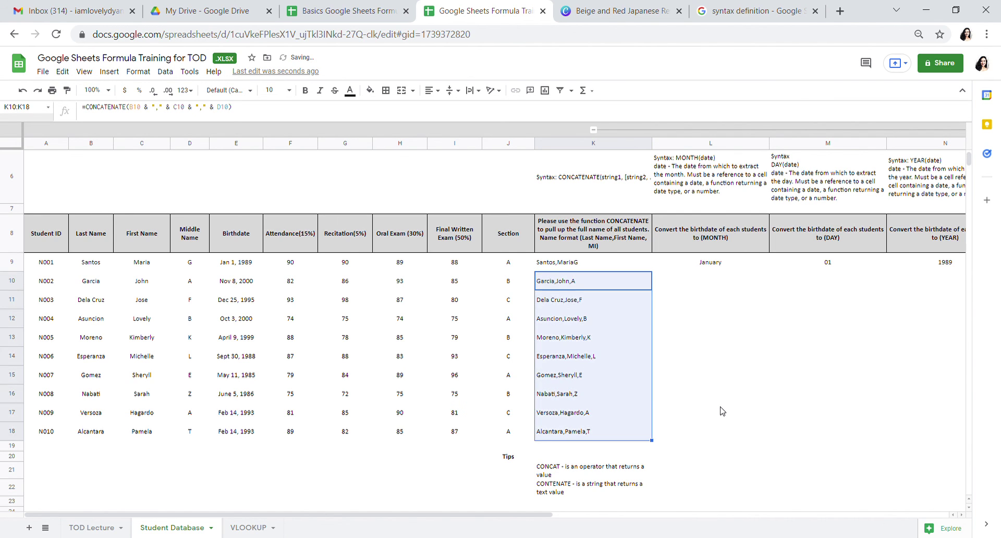
pyautogui.click(719, 412)
pyautogui.click(563, 285)
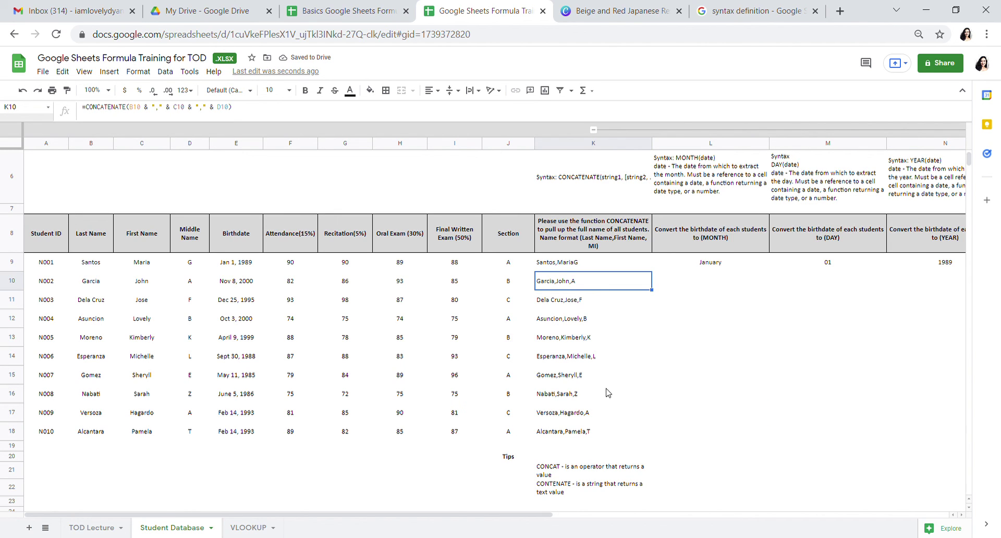
pyautogui.click(580, 358)
pyautogui.moveTo(568, 433); pyautogui.dragTo(572, 306)
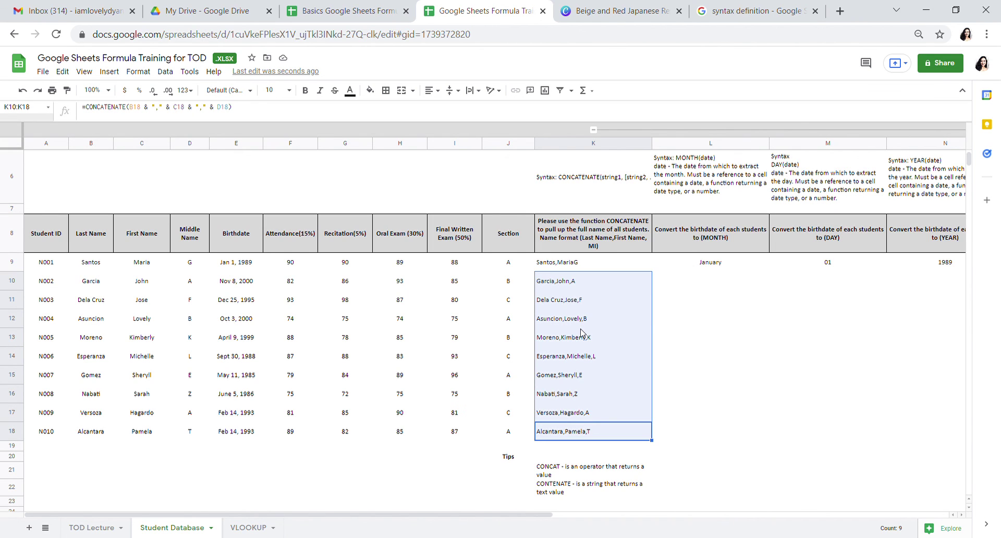
pyautogui.click(574, 302)
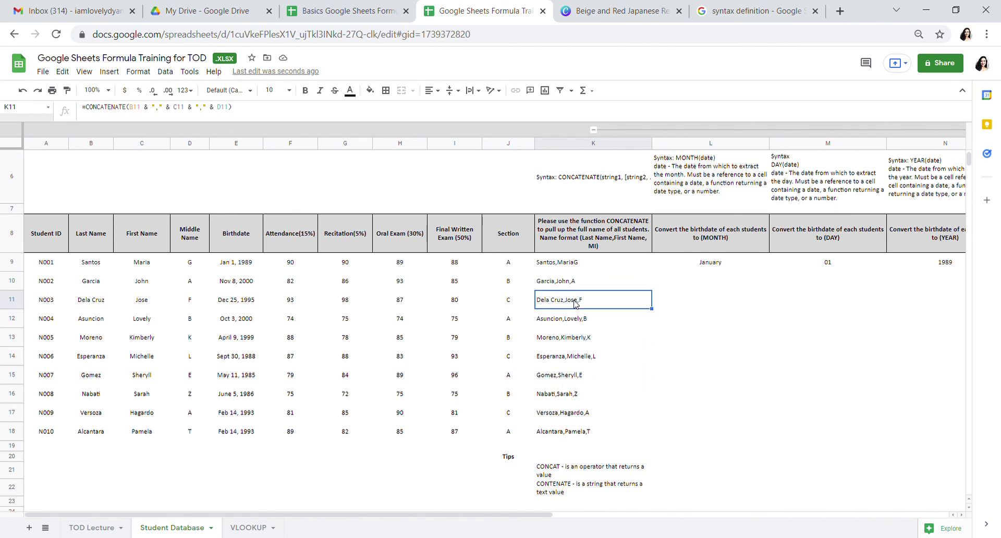
pyautogui.click(569, 269)
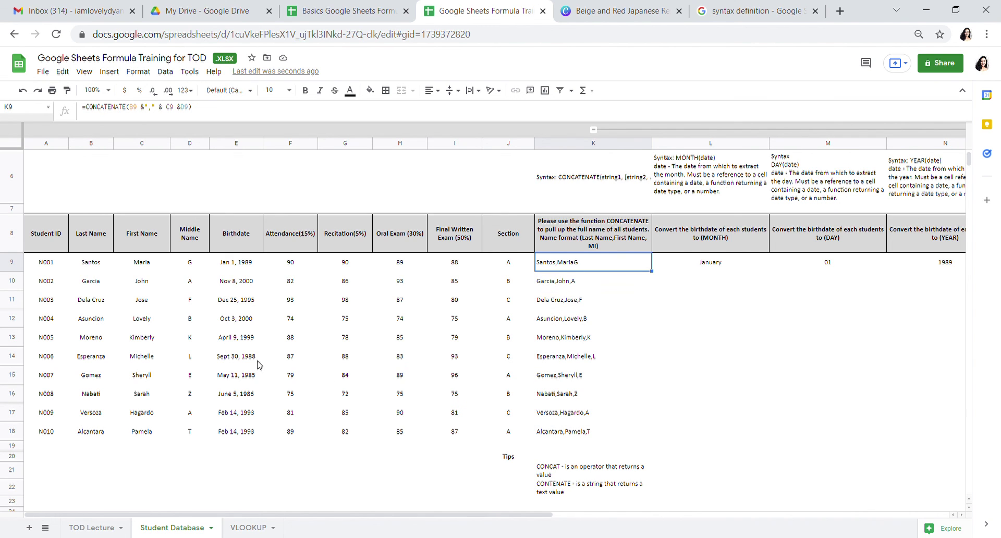
# Apply an outer border around rows 8–18, from the Student ID header row through the last student.
pyautogui.click(584, 360)
pyautogui.scroll(2, 589, 296)
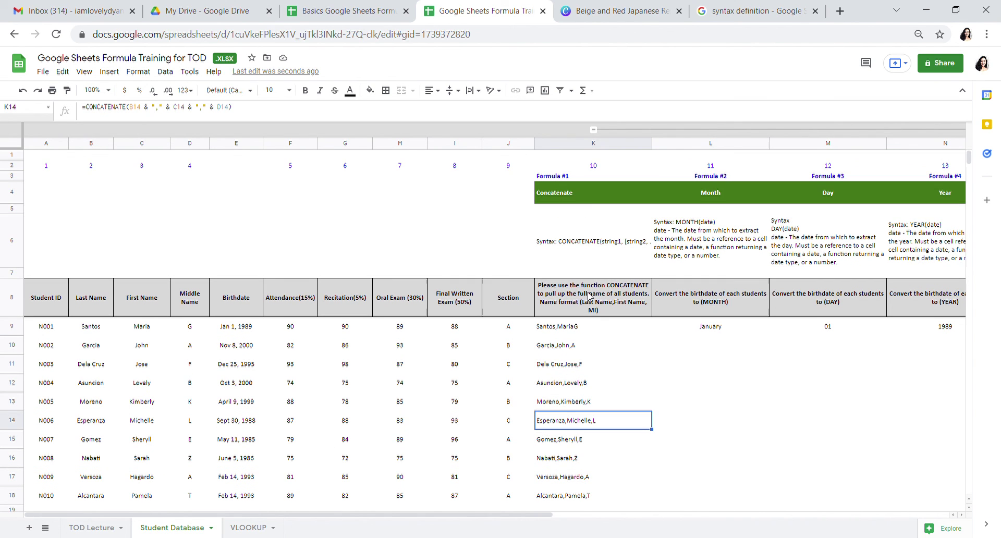
pyautogui.scroll(-1, 592, 198)
pyautogui.scroll(1, 591, 200)
pyautogui.click(561, 196)
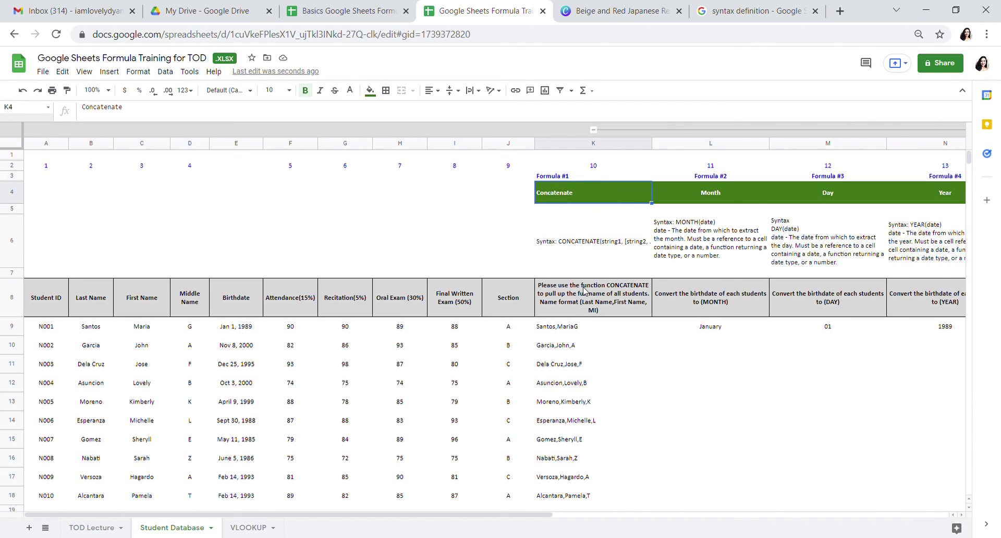
pyautogui.scroll(-2, 589, 417)
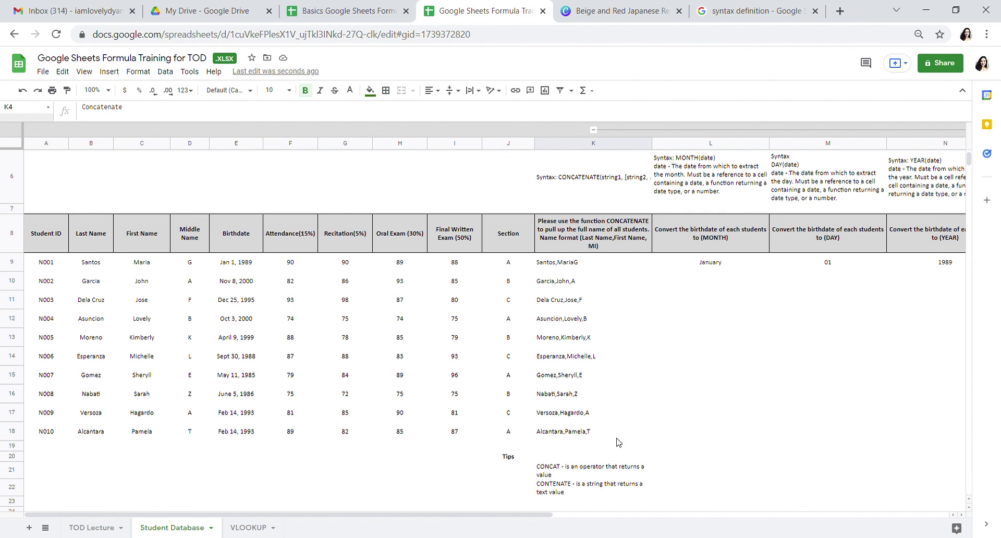
pyautogui.moveTo(11, 233); pyautogui.dragTo(9, 441)
pyautogui.click(386, 90)
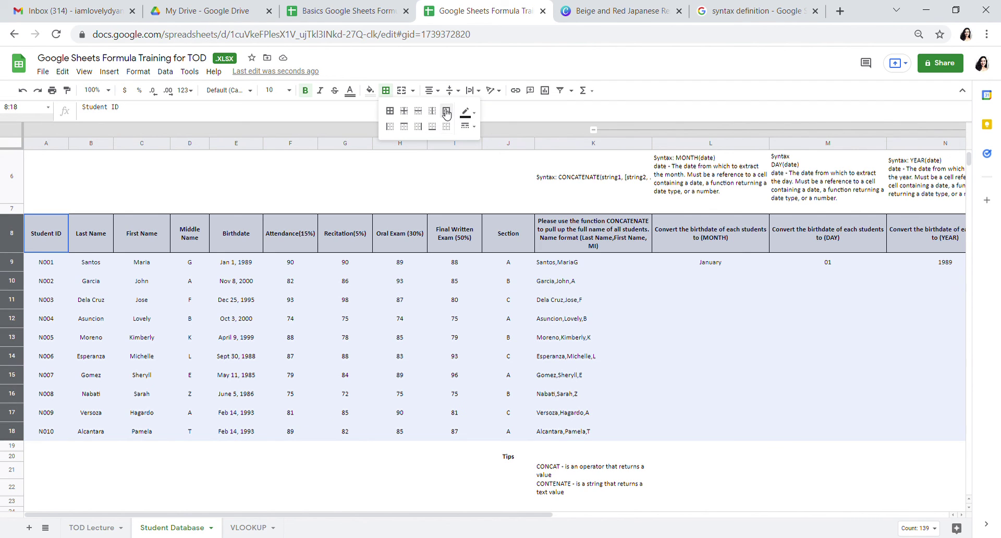
pyautogui.click(447, 110)
pyautogui.click(592, 378)
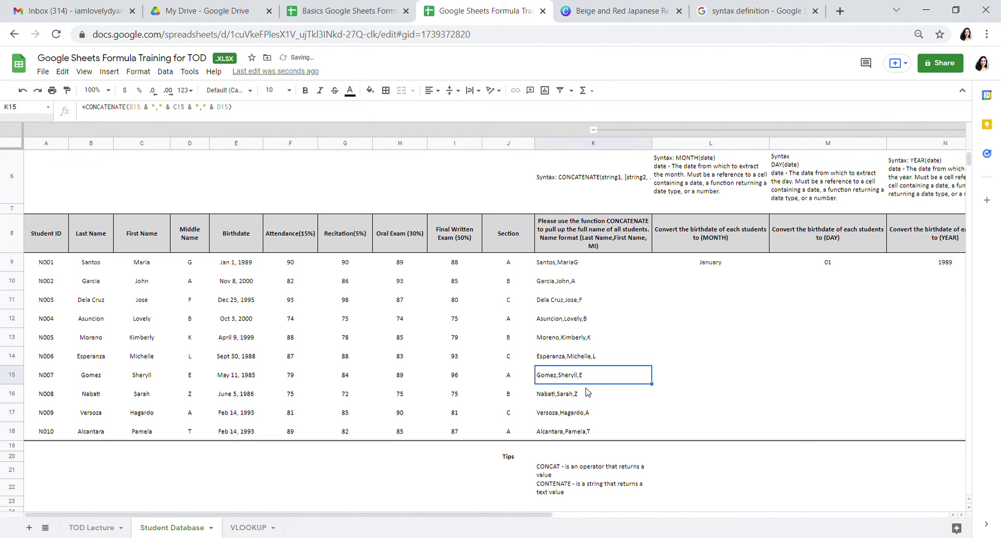